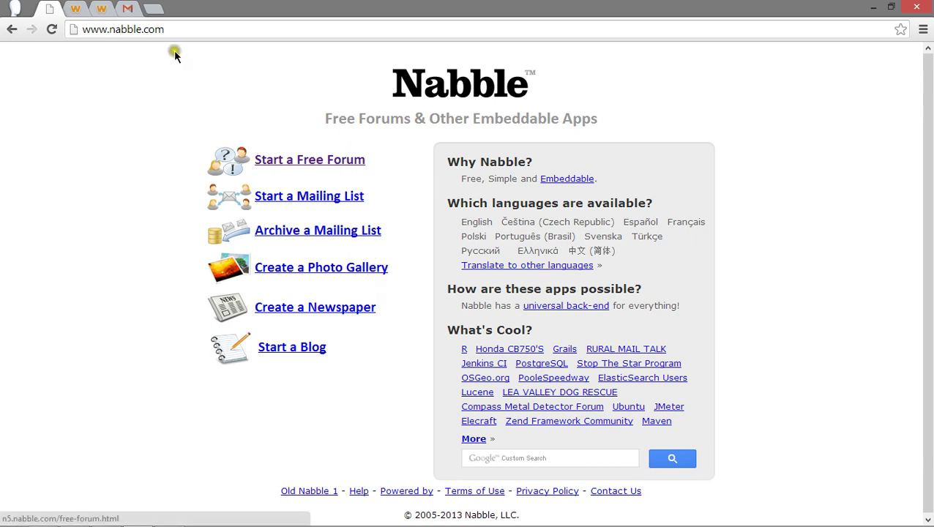
# - View Nabble's sign-up form for starting a free forum, and return to the existing Control forum
pyautogui.click(313, 162)
pyautogui.scroll(-2, 480, 300)
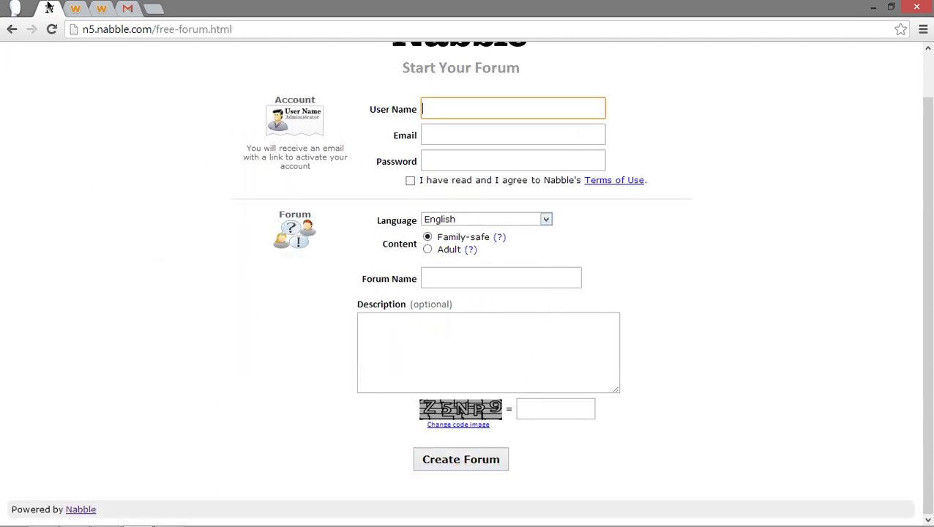
pyautogui.click(70, 9)
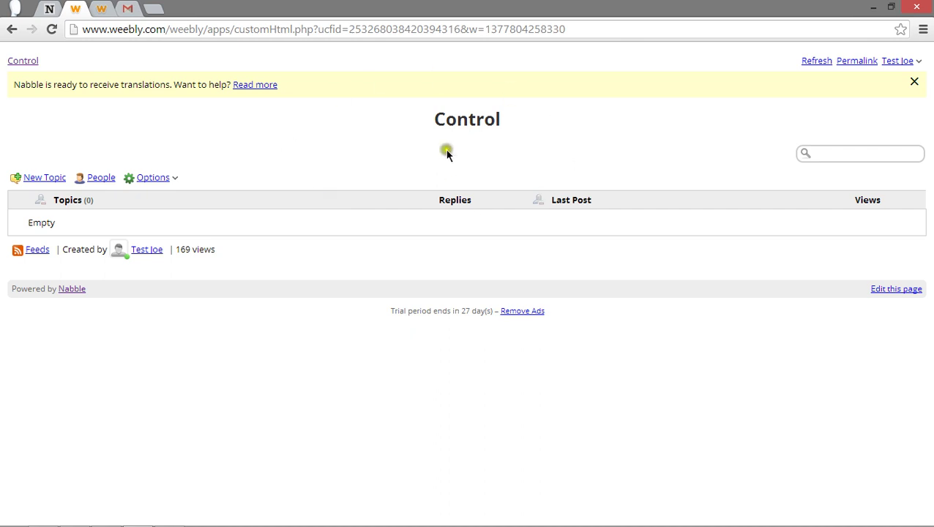
pyautogui.click(876, 153)
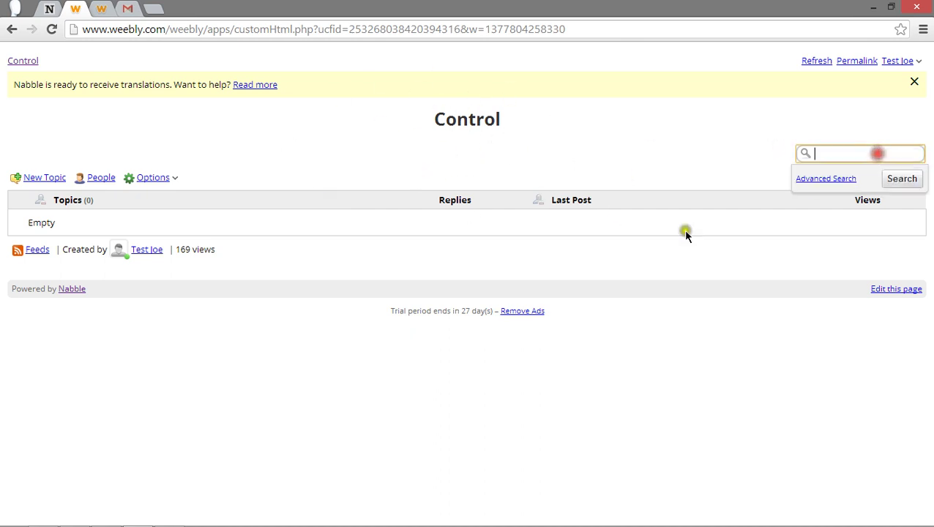
pyautogui.click(235, 139)
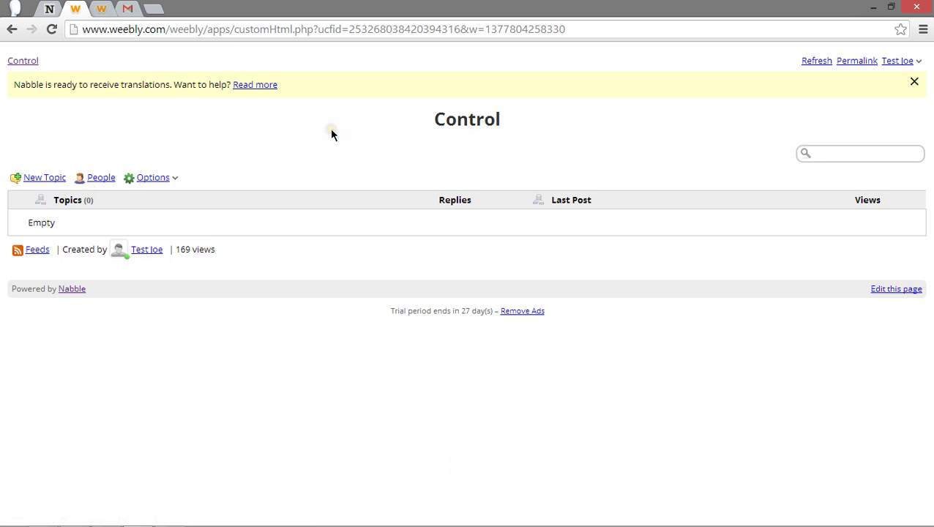
pyautogui.click(129, 7)
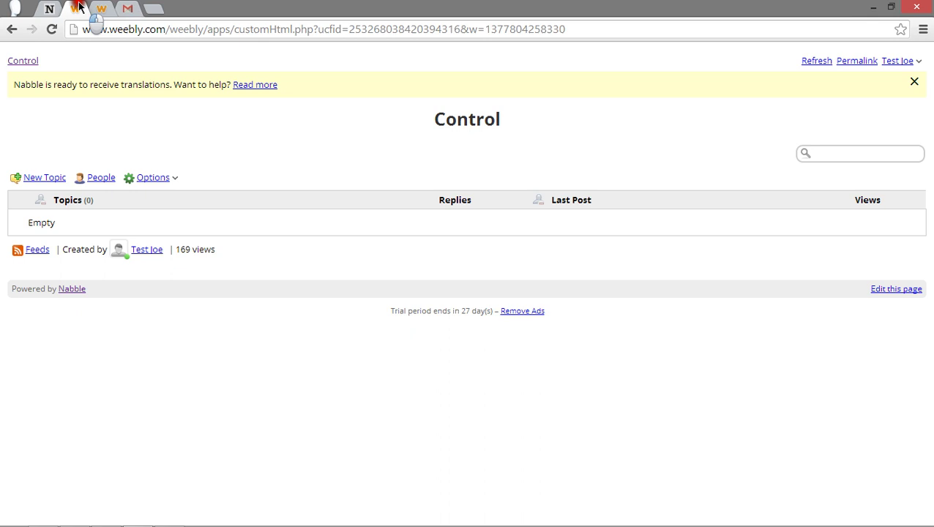
pyautogui.click(81, 7)
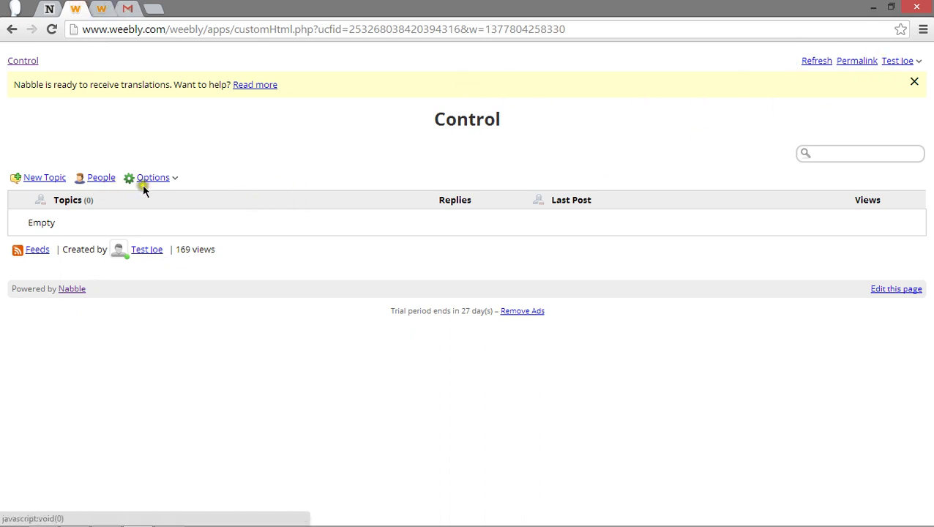
# - Change the Control forum's application type to Category and save the change
pyautogui.click(164, 179)
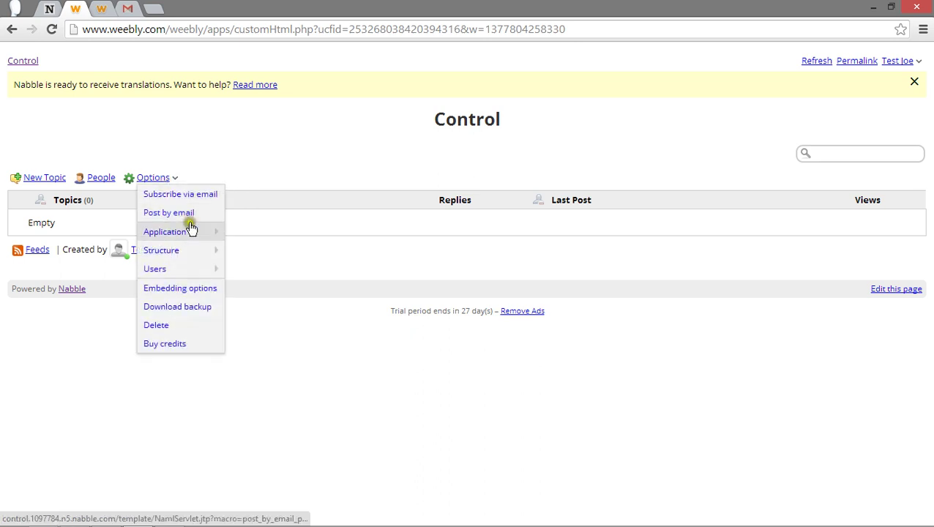
pyautogui.moveTo(191, 243)
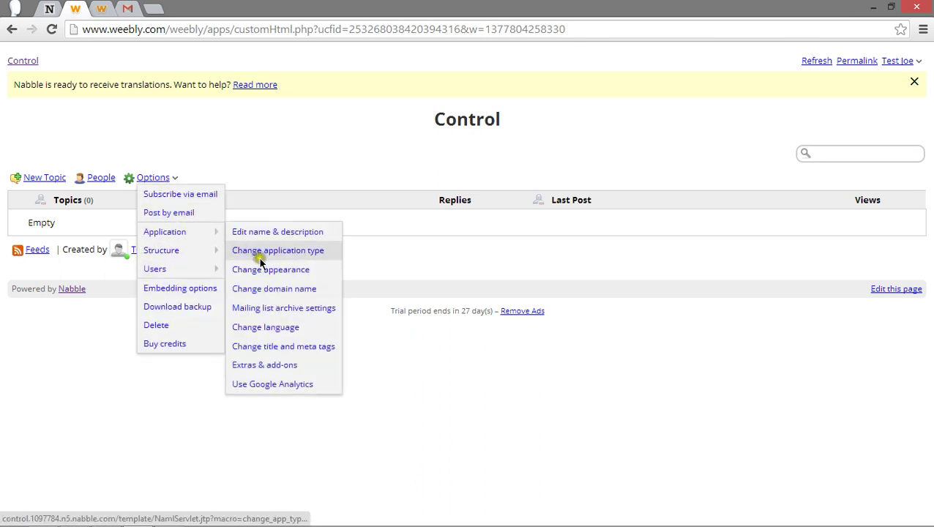
pyautogui.click(293, 252)
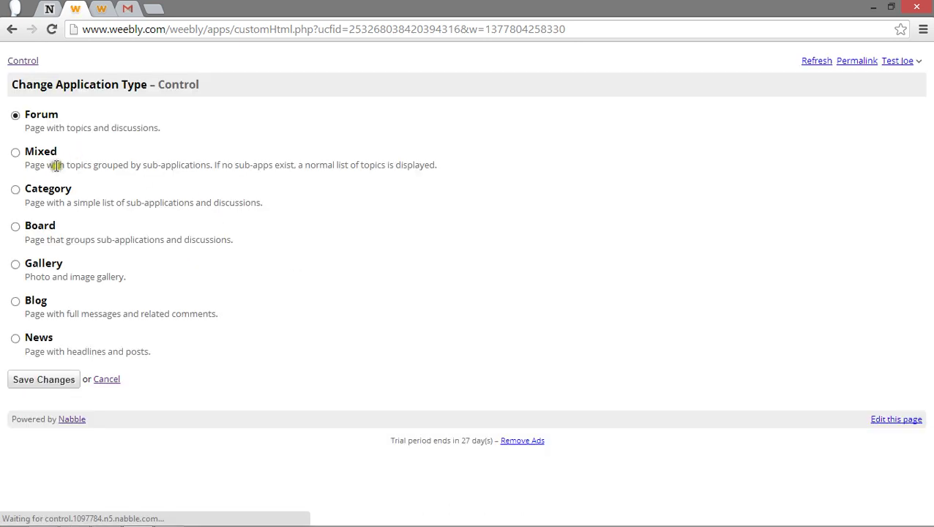
pyautogui.click(45, 190)
pyautogui.click(66, 380)
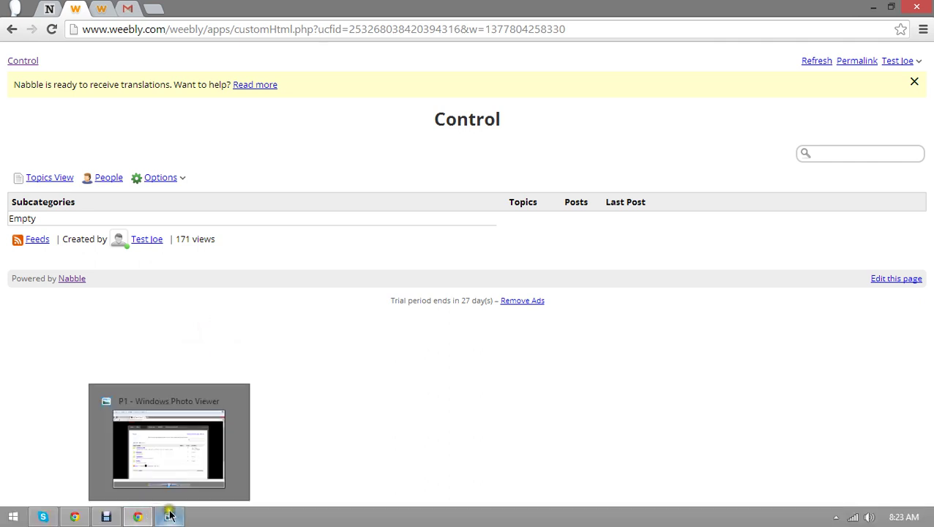
# - Switch to Windows Photo Viewer, examine the example forum and blog page screenshots P1 and P2, and close the viewer
pyautogui.click(169, 516)
pyautogui.moveTo(327, 11); pyautogui.dragTo(389, 15)
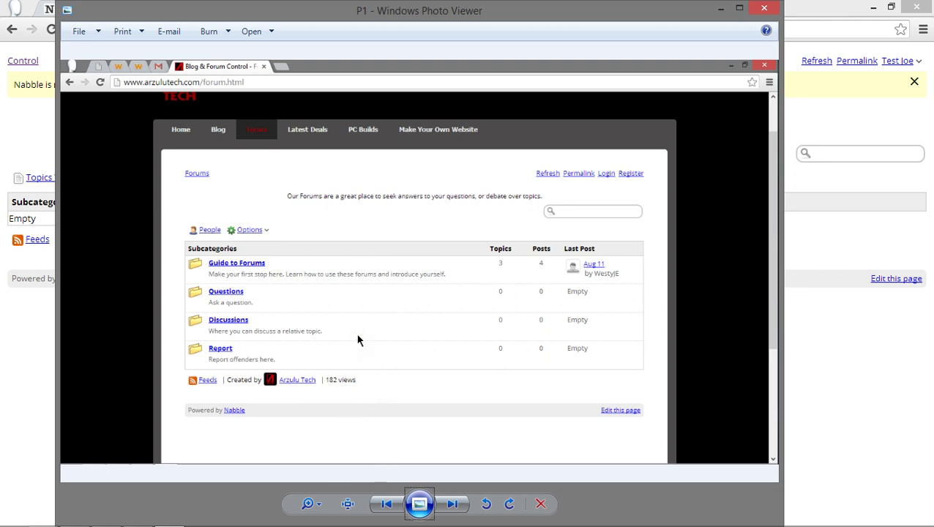
pyautogui.click(337, 323)
pyautogui.click(436, 418)
pyautogui.click(463, 401)
pyautogui.click(446, 500)
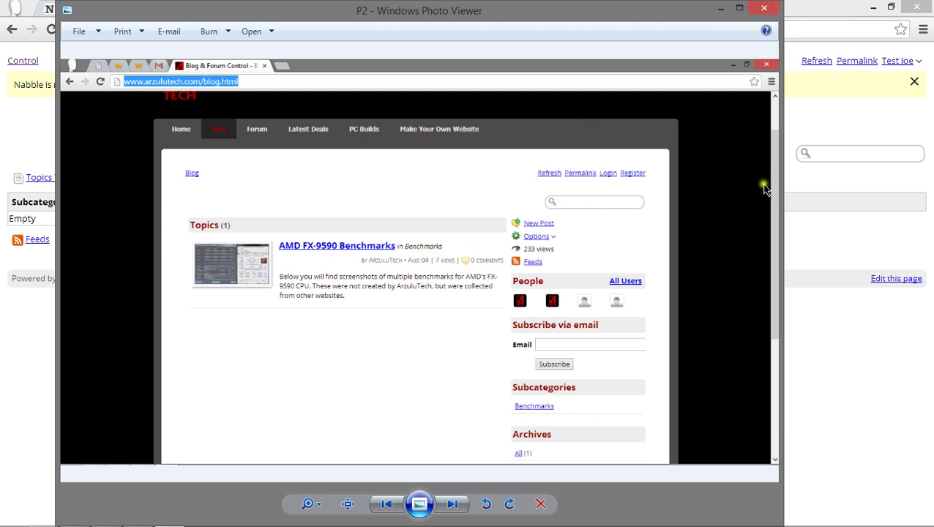
pyautogui.click(764, 8)
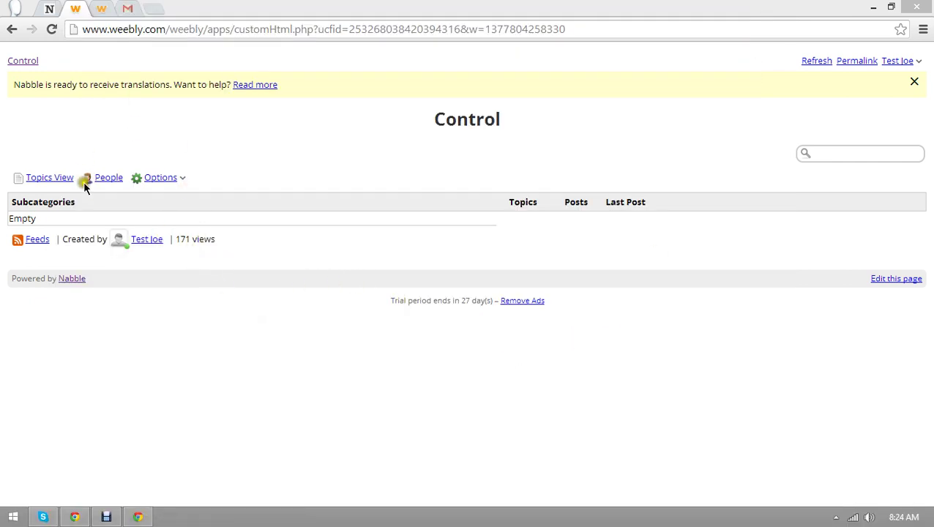
# - Create a new sub-forum named "Forum" under Control, leaving its description empty
pyautogui.click(169, 185)
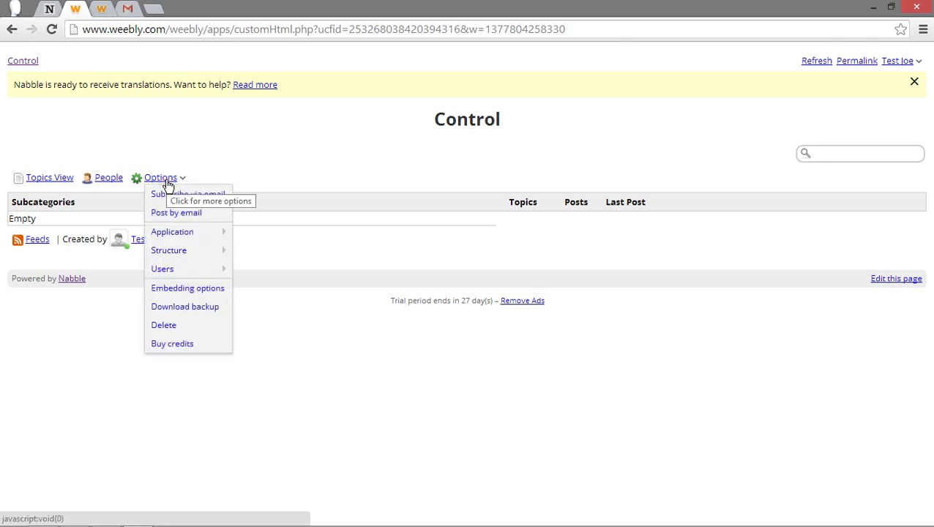
pyautogui.moveTo(196, 256)
pyautogui.click(242, 252)
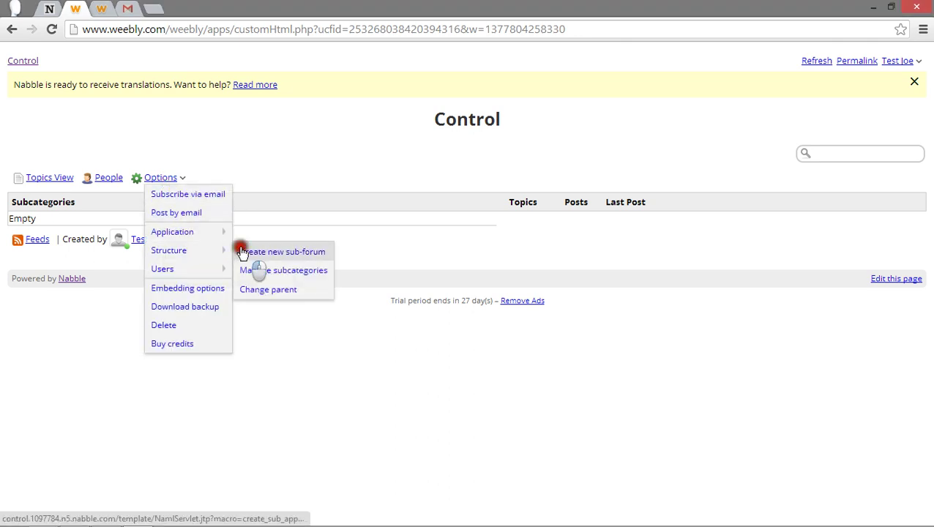
pyautogui.write('Forum')
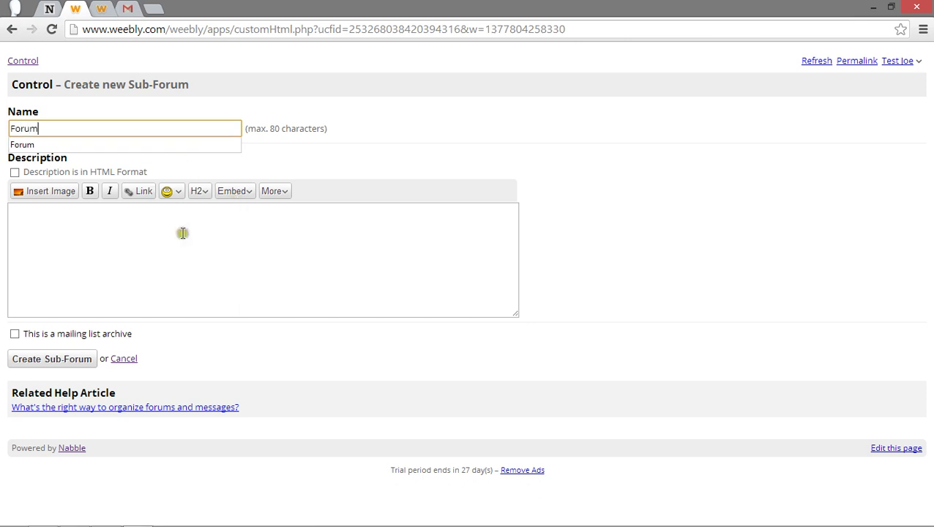
pyautogui.click(168, 269)
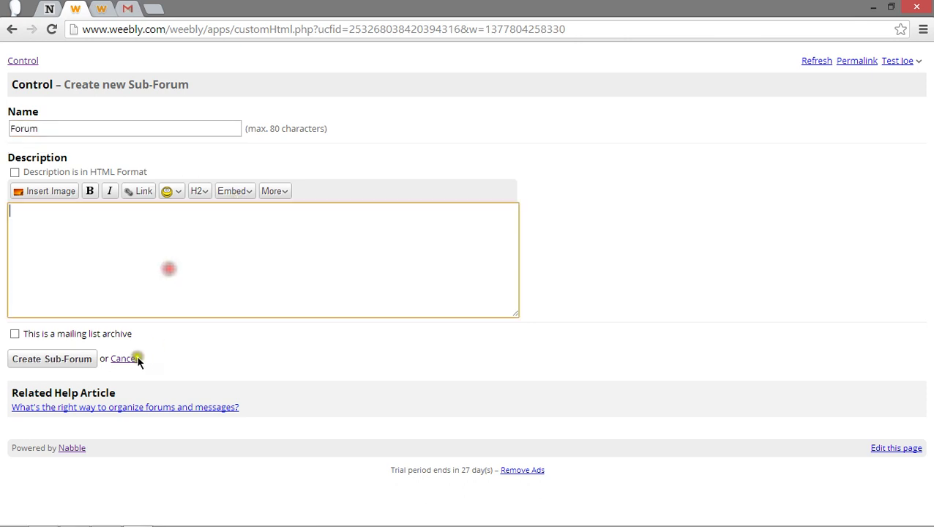
pyautogui.click(58, 358)
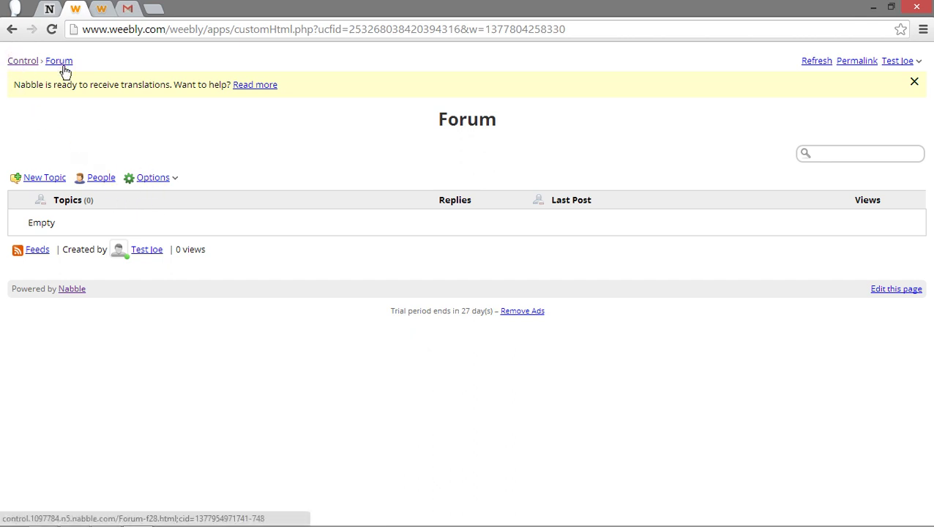
# - Change the application type of the "Forum" sub-forum to Category and save the change
pyautogui.click(150, 178)
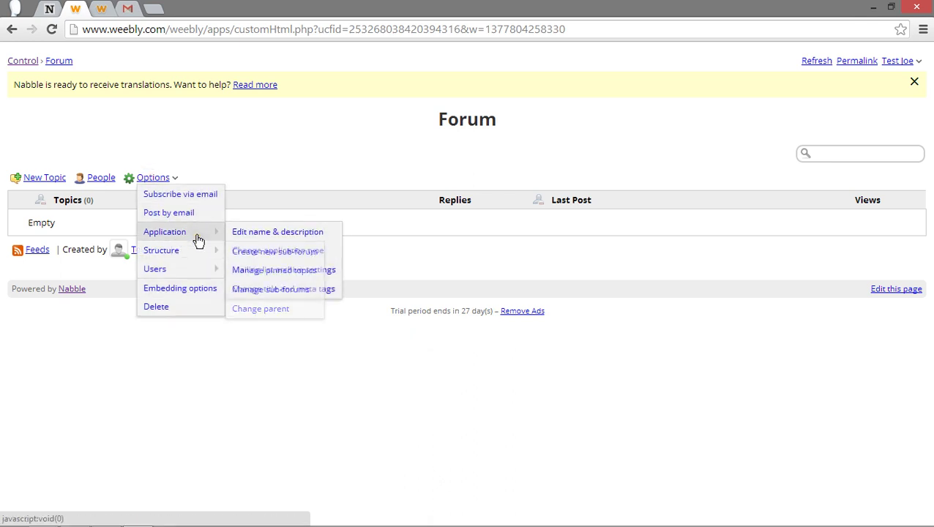
pyautogui.click(204, 241)
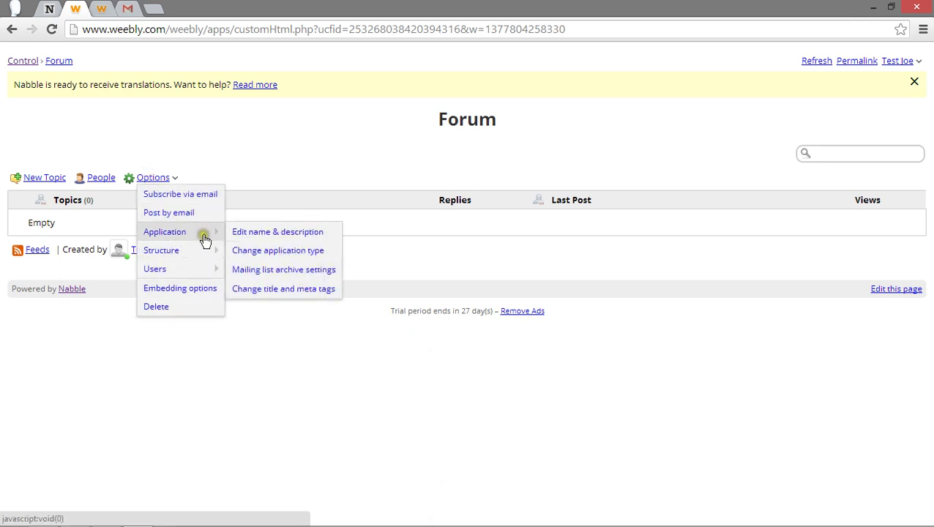
pyautogui.click(259, 252)
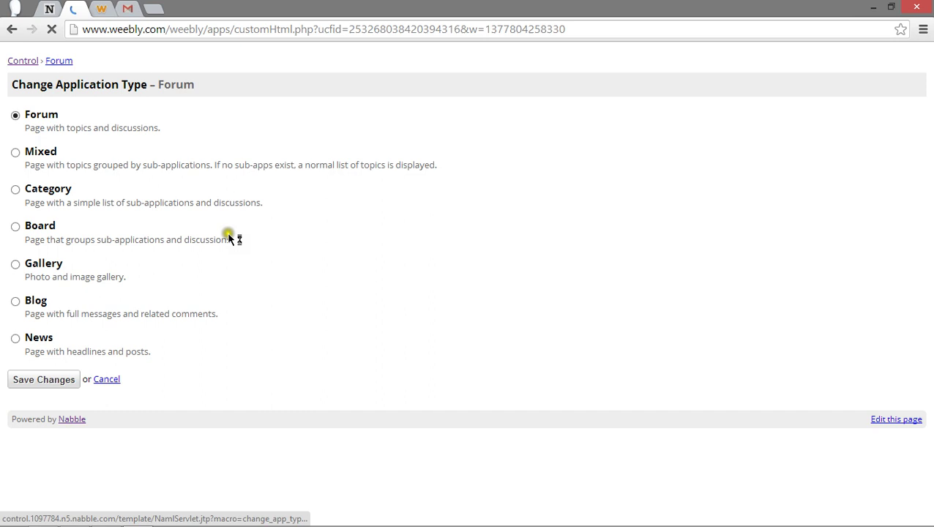
pyautogui.click(36, 191)
pyautogui.click(63, 377)
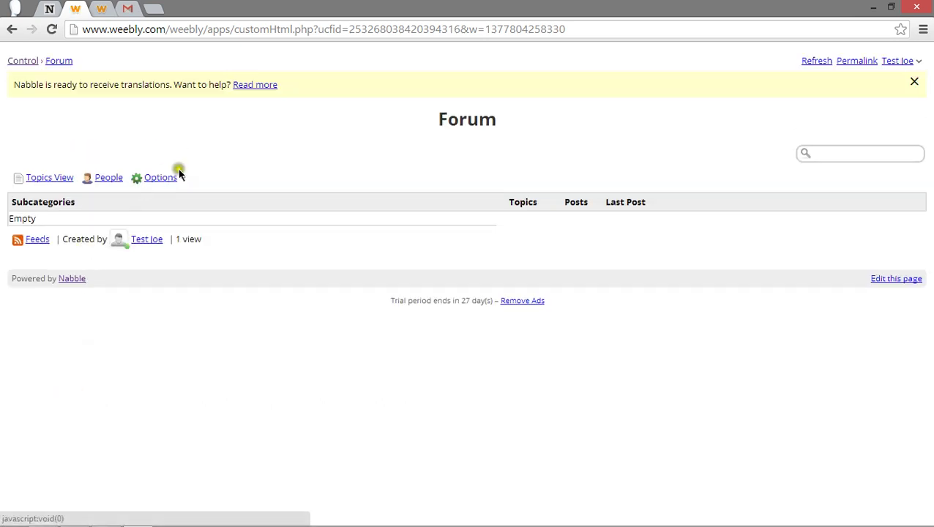
# - Create a new sub-forum named "General Chat" inside the Forum category
pyautogui.click(160, 179)
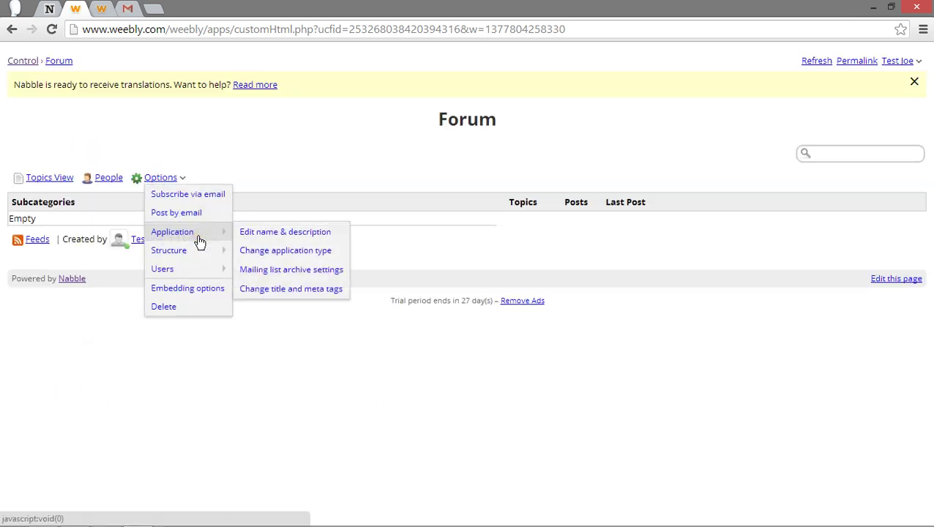
pyautogui.moveTo(215, 248)
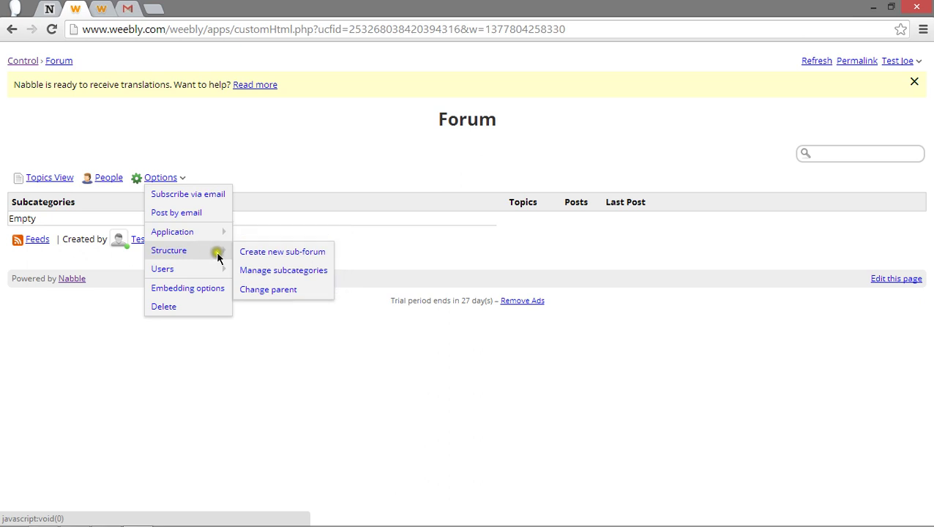
pyautogui.click(278, 251)
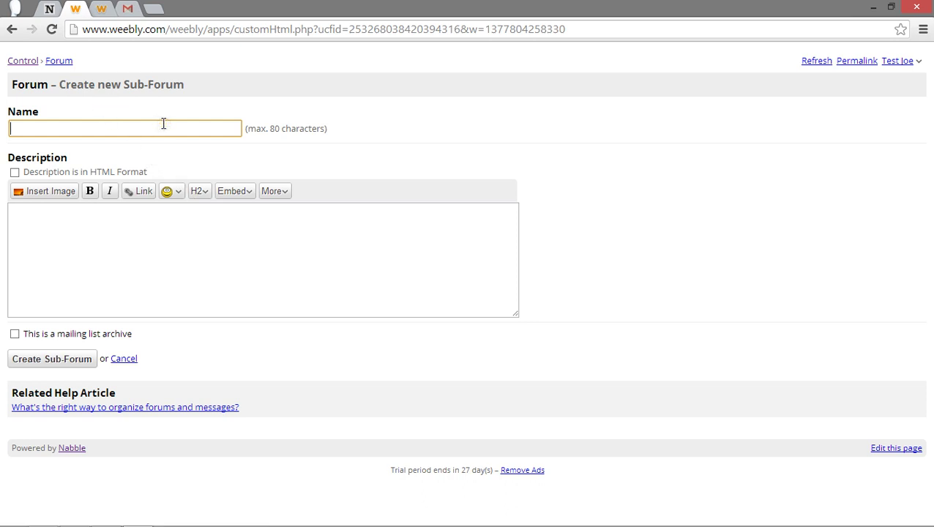
pyautogui.write('General Chat')
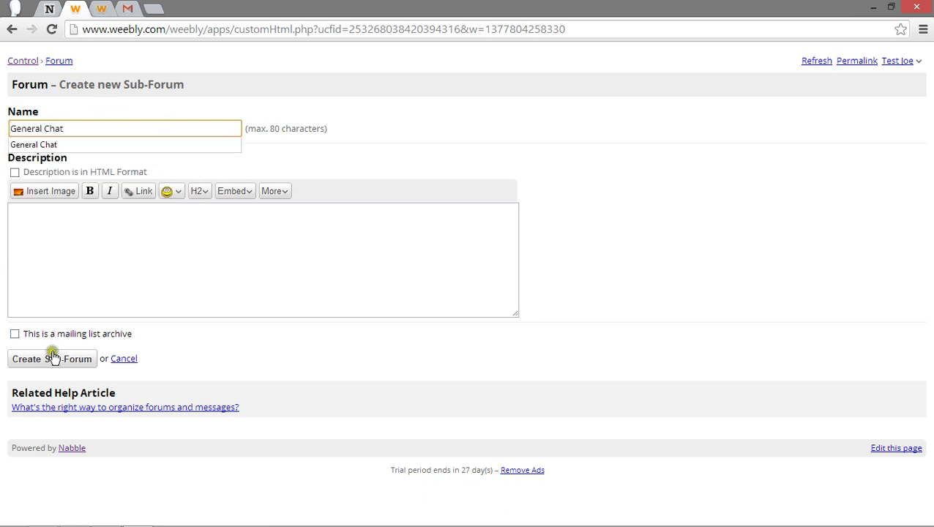
pyautogui.click(53, 358)
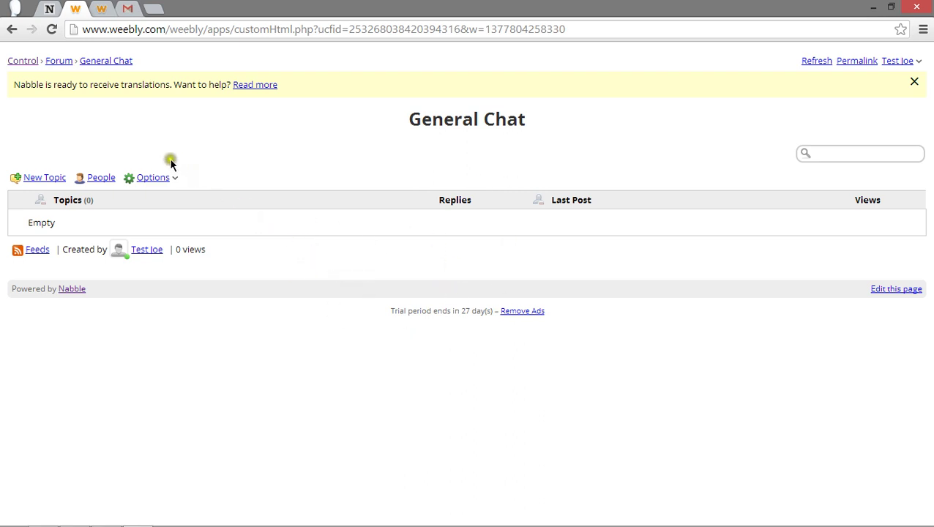
# - Post a new topic in General Chat with the subject "Test" and the message "fhjahbksdlasd"
pyautogui.click(151, 178)
pyautogui.click(268, 150)
pyautogui.click(40, 178)
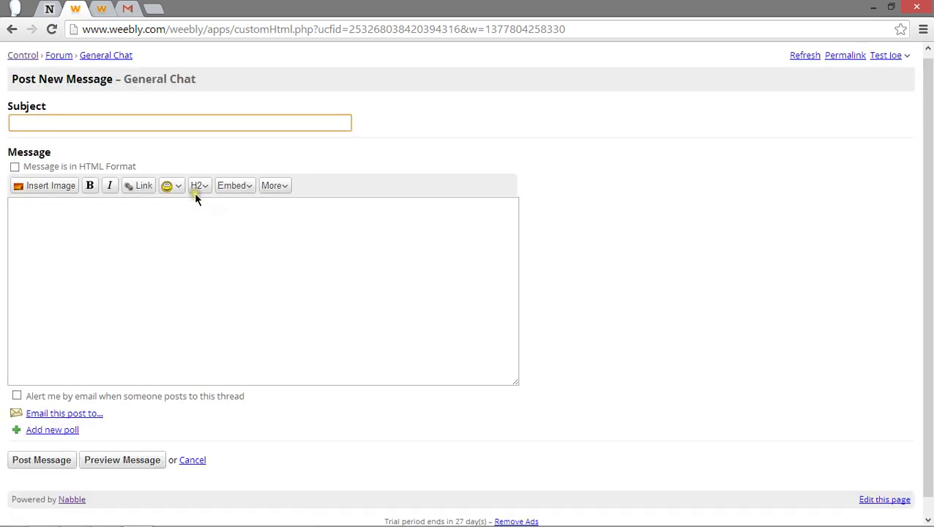
pyautogui.write('Test')
pyautogui.click(215, 285)
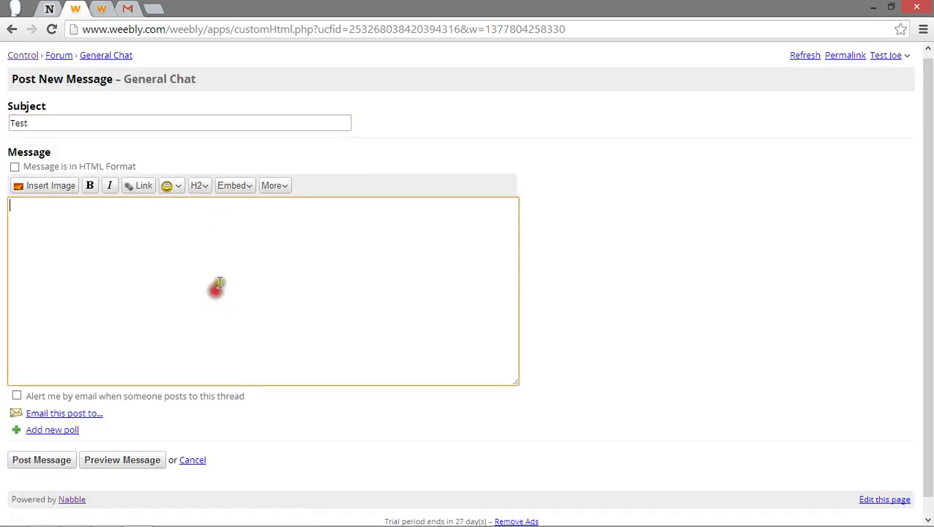
pyautogui.write('fhjahbksdlasd')
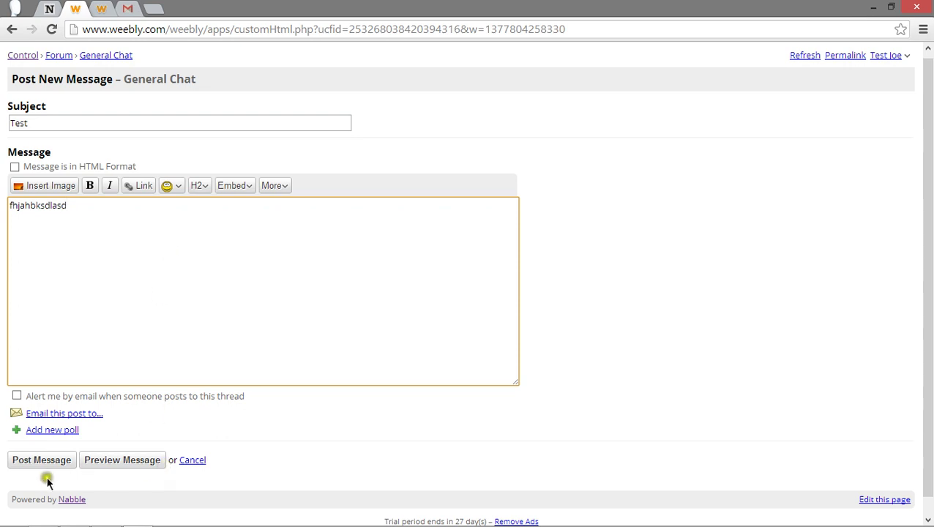
pyautogui.click(30, 460)
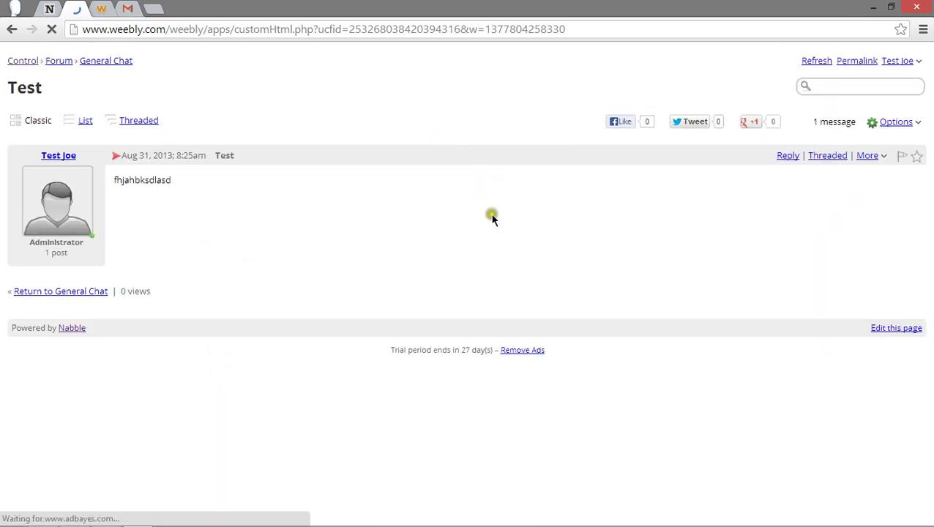
# - Create a new sub-forum named "Blog" directly under Control, leaving its description empty
pyautogui.click(62, 63)
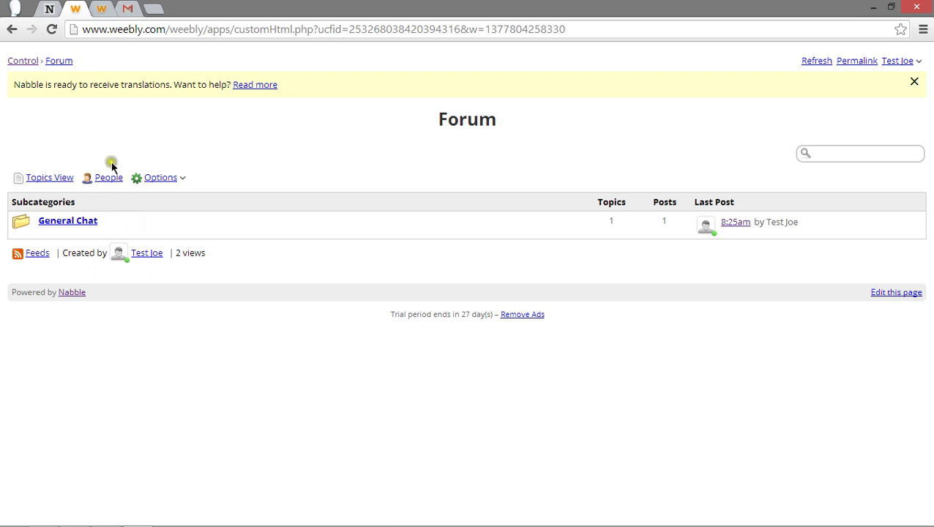
pyautogui.click(17, 60)
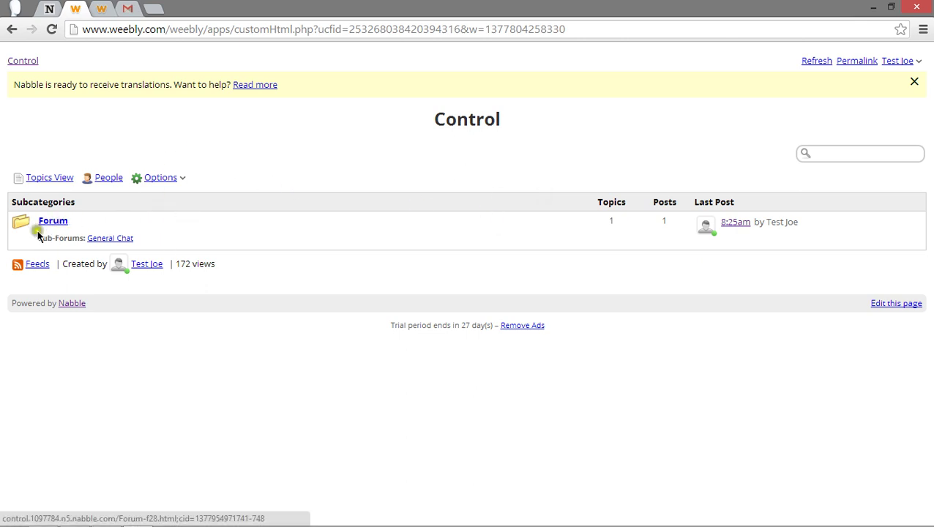
pyautogui.click(161, 177)
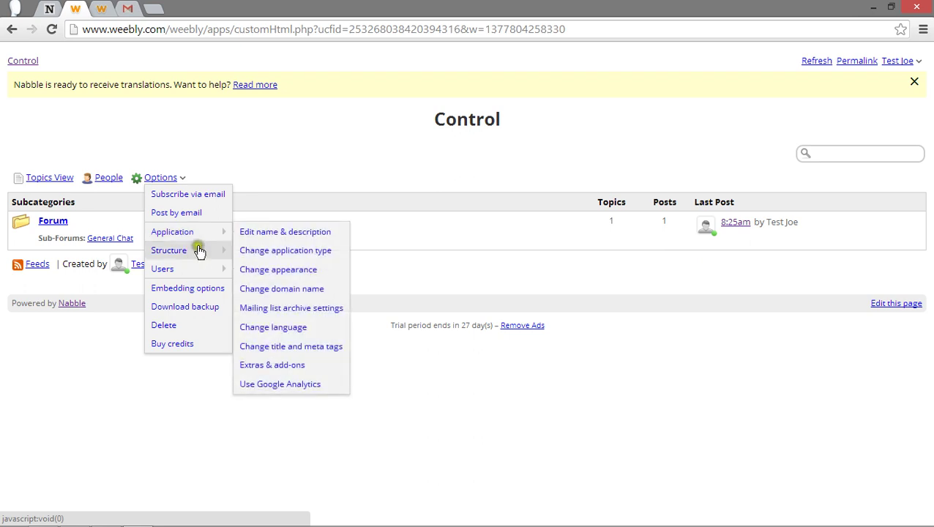
pyautogui.moveTo(213, 251)
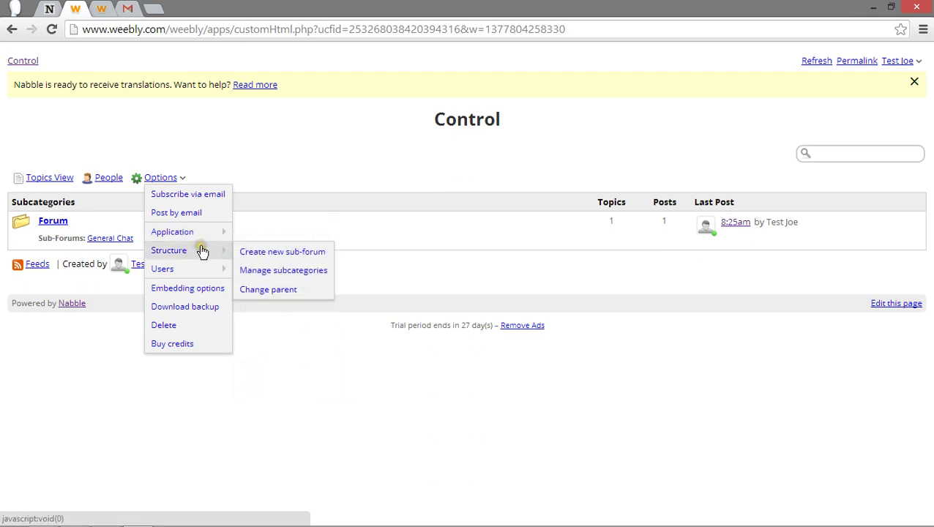
pyautogui.click(248, 252)
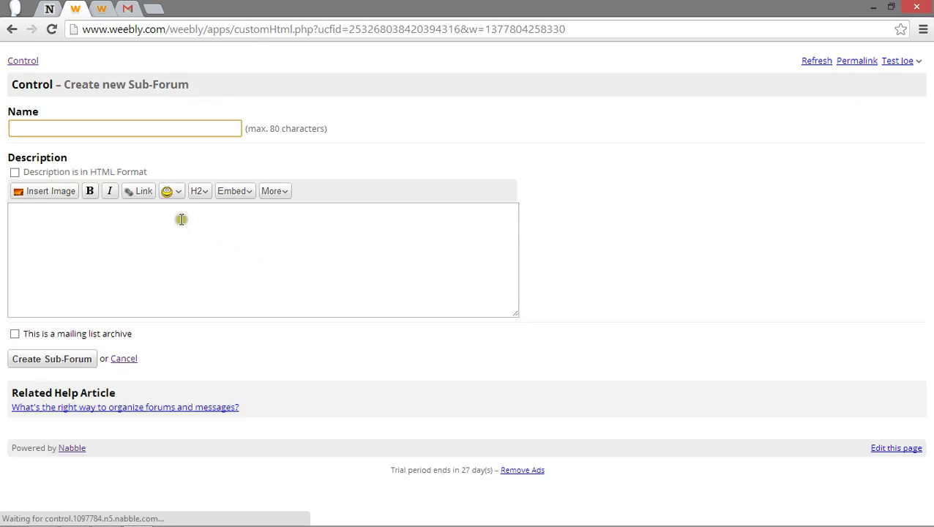
pyautogui.click(47, 123)
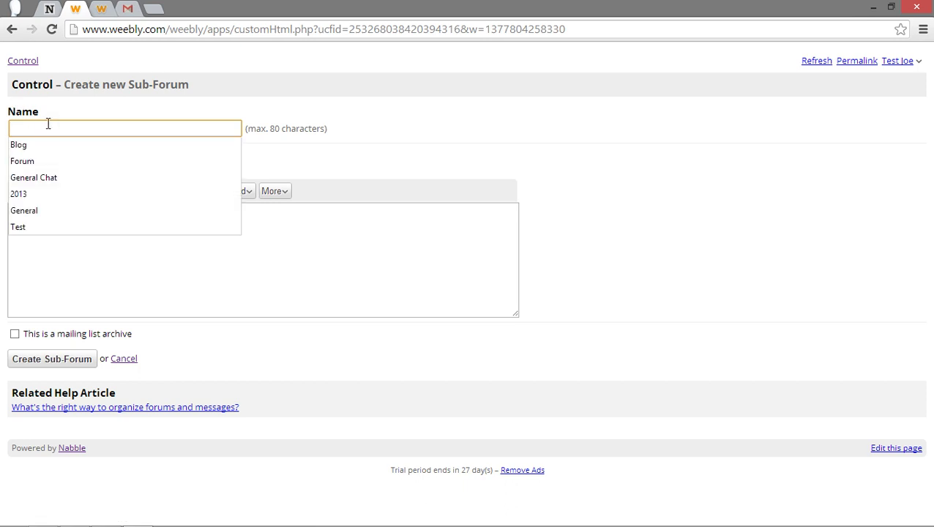
pyautogui.write('Blog')
pyautogui.click(106, 296)
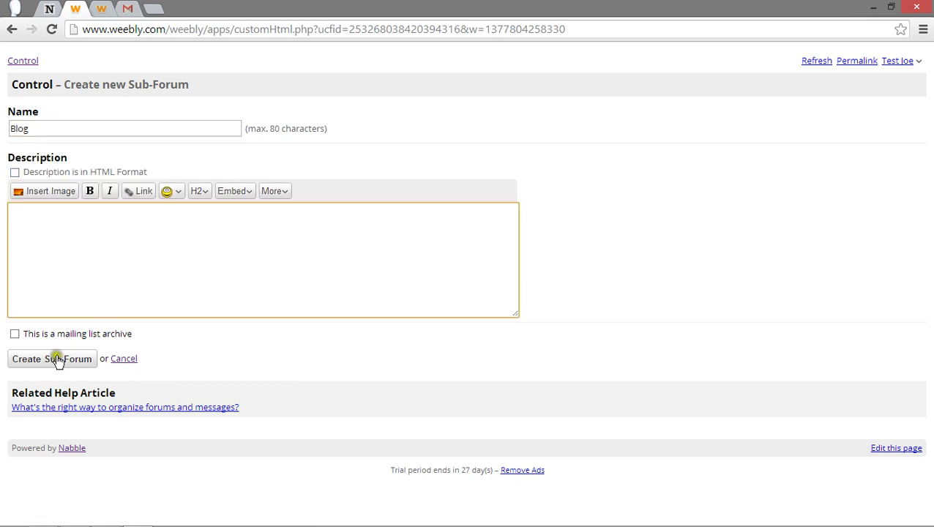
pyautogui.click(58, 360)
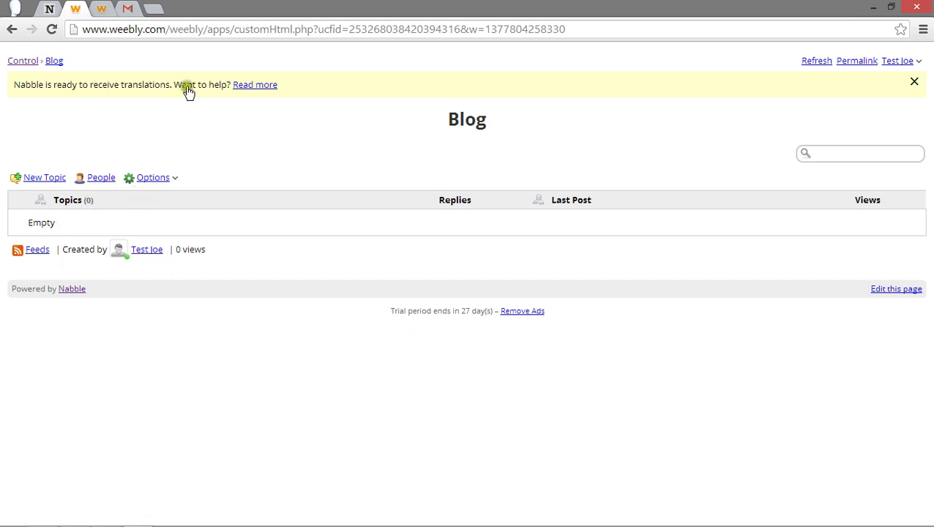
# - Change the application type of the "Blog" sub-forum to Blog and save the change
pyautogui.click(151, 177)
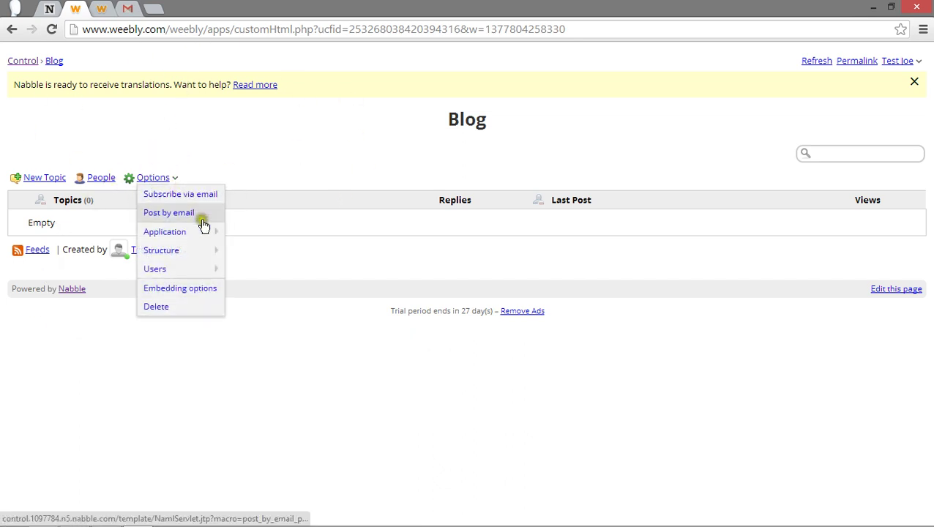
pyautogui.moveTo(204, 231)
pyautogui.click(287, 250)
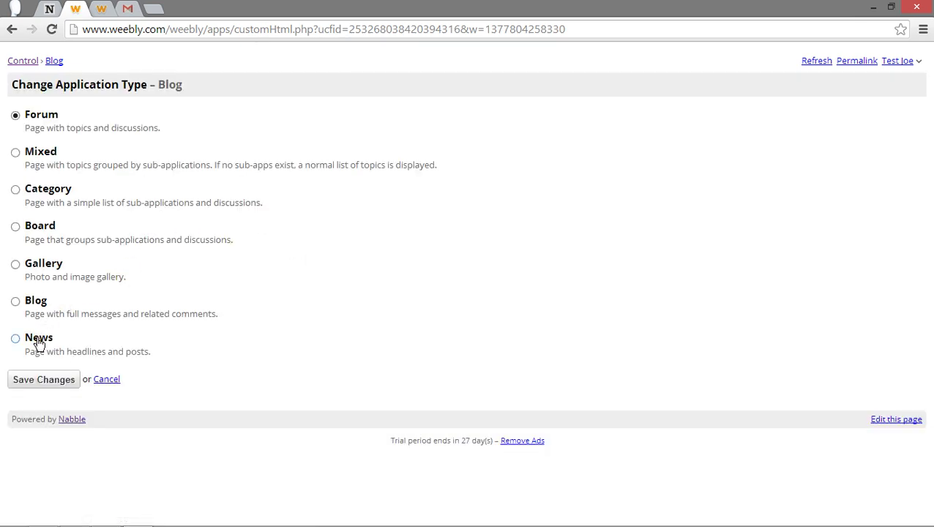
pyautogui.click(31, 302)
pyautogui.click(59, 378)
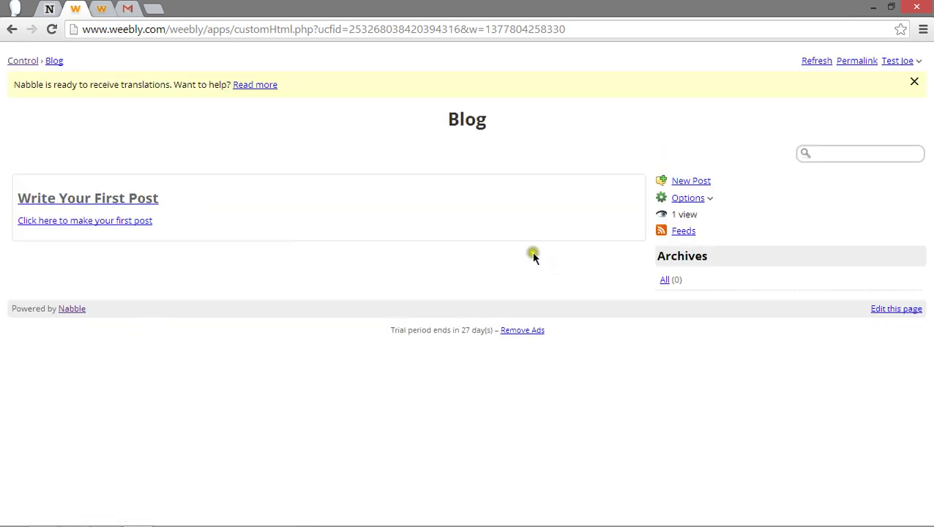
# - Publish the first blog post with the subject "Testr" and a message of four lines of filler text starting with "dfdfadsfasdfadsfasdf"
pyautogui.click(104, 220)
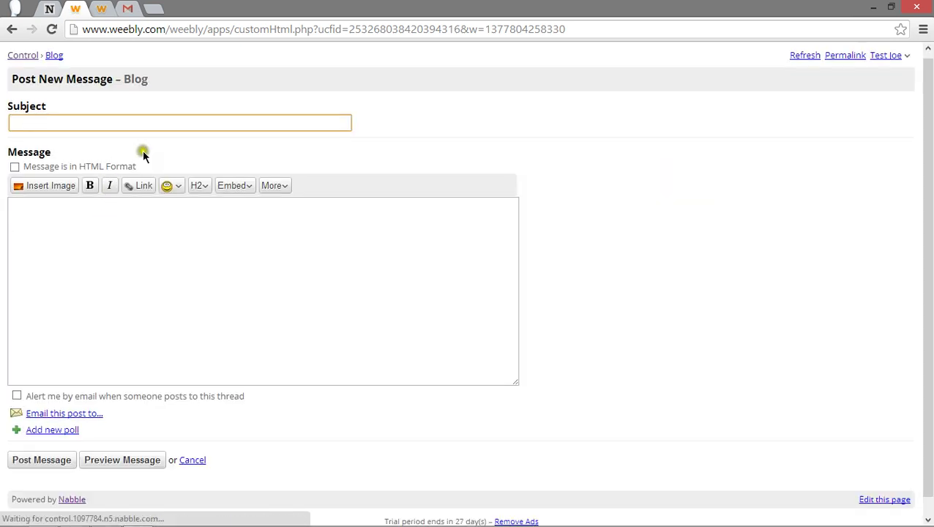
pyautogui.write('Testr')
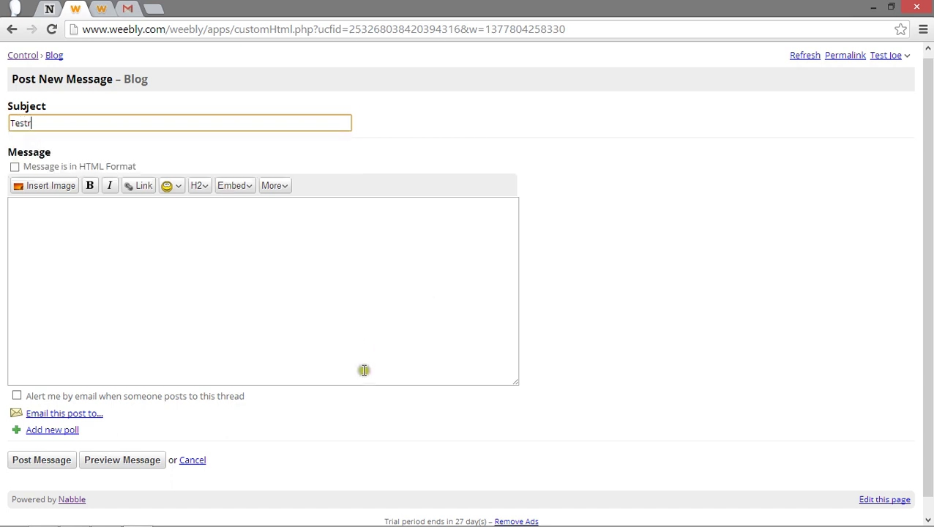
pyautogui.click(363, 371)
pyautogui.write('dfdfadsfasdfadsfasdf')
pyautogui.press('Return')
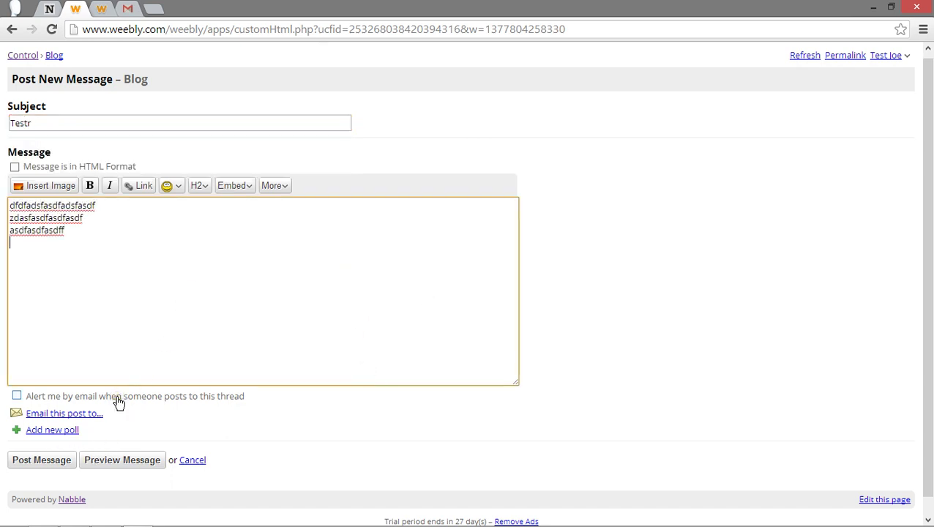
pyautogui.write('fasdfasdf')
pyautogui.click(46, 461)
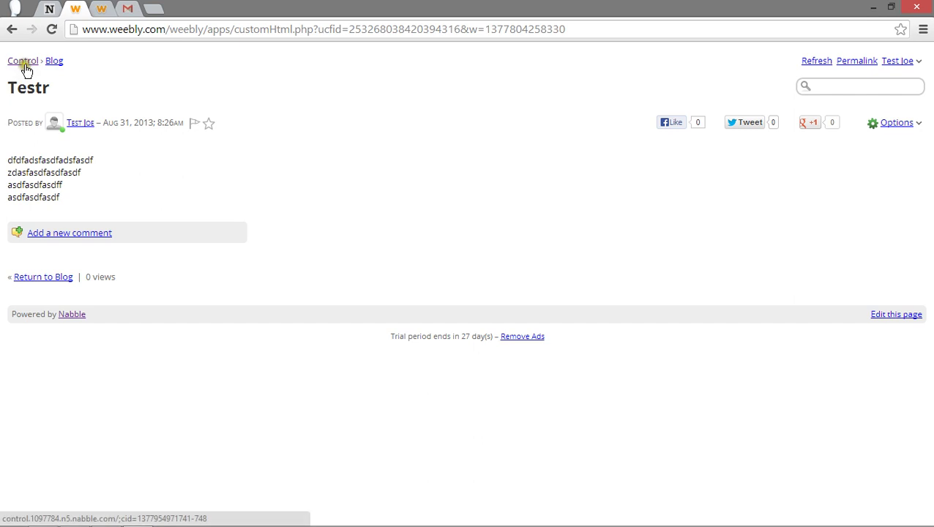
# - Create a new subcategory named "2013" inside the Blog, leaving its description empty
pyautogui.click(51, 63)
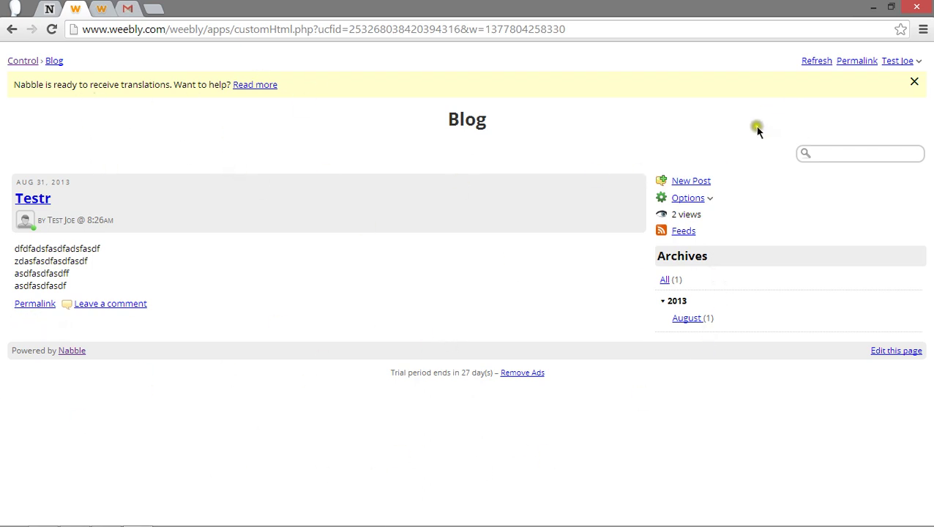
pyautogui.click(707, 200)
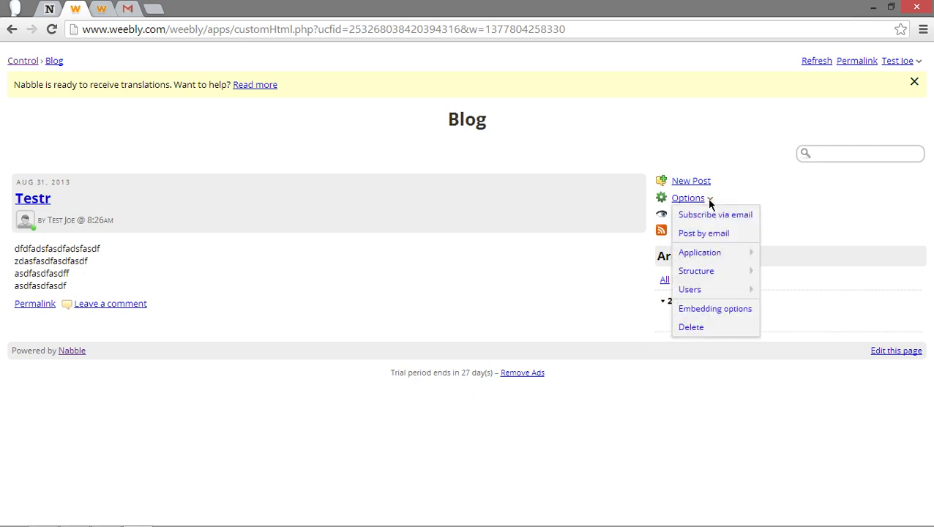
pyautogui.moveTo(715, 270)
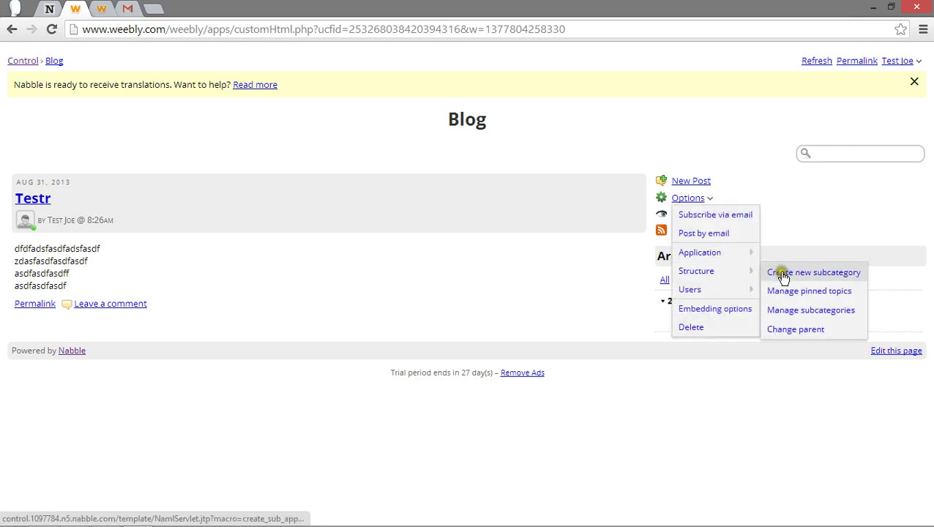
pyautogui.click(781, 271)
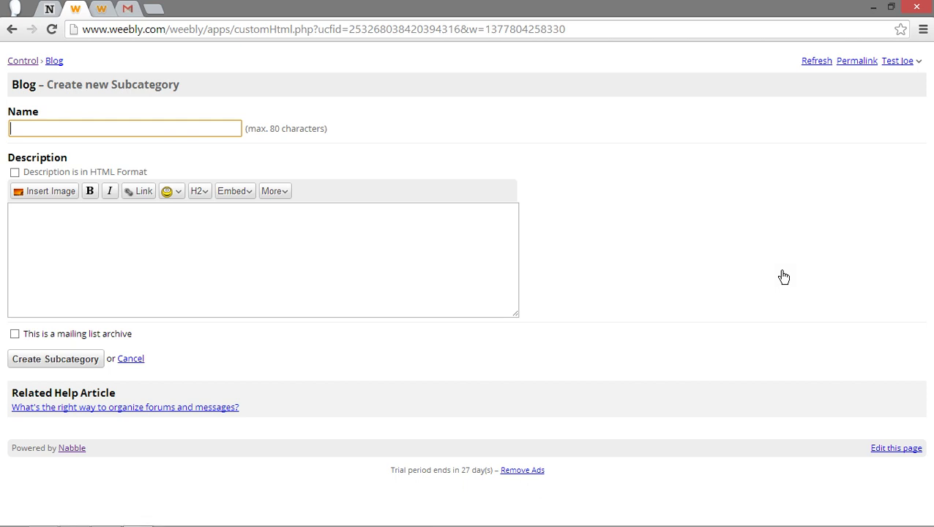
pyautogui.write('2013')
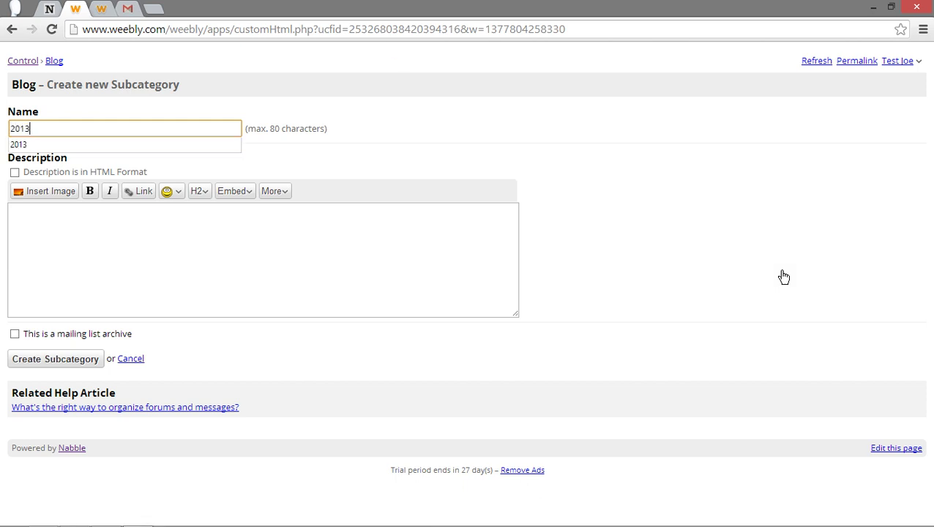
pyautogui.click(99, 357)
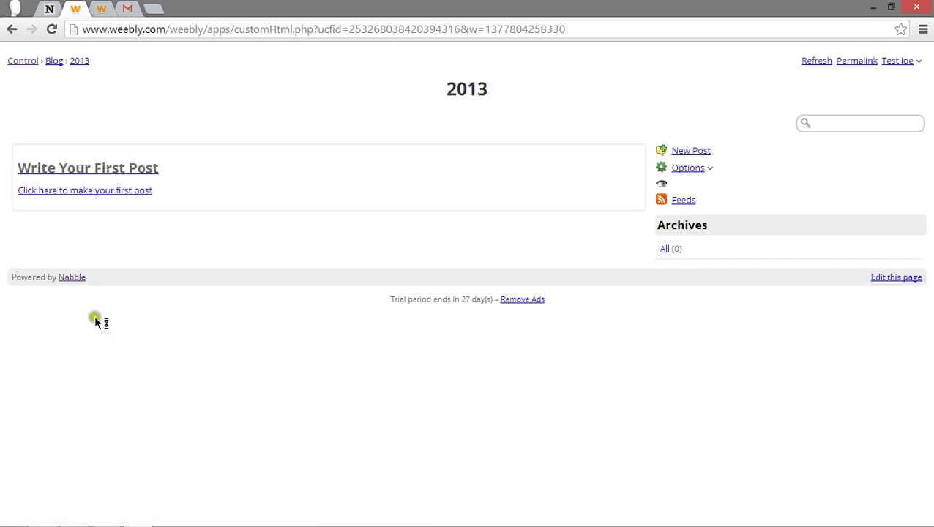
# - Return to the Control category, open its Extras & Add-ons settings and inspect the social options
pyautogui.click(54, 61)
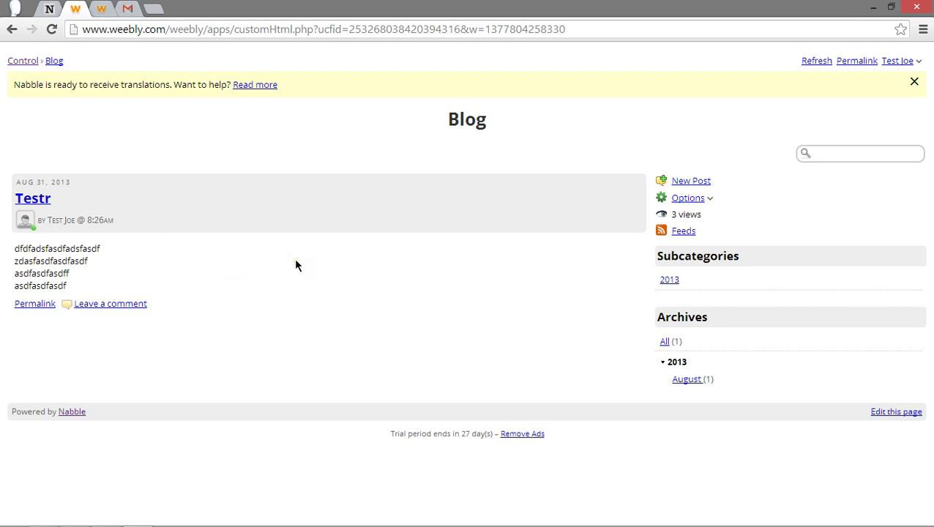
pyautogui.click(28, 61)
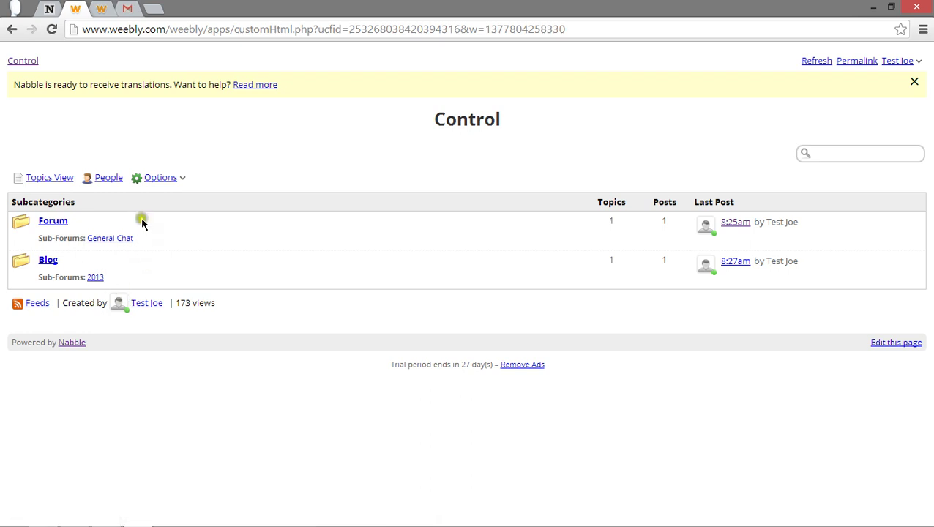
pyautogui.click(155, 180)
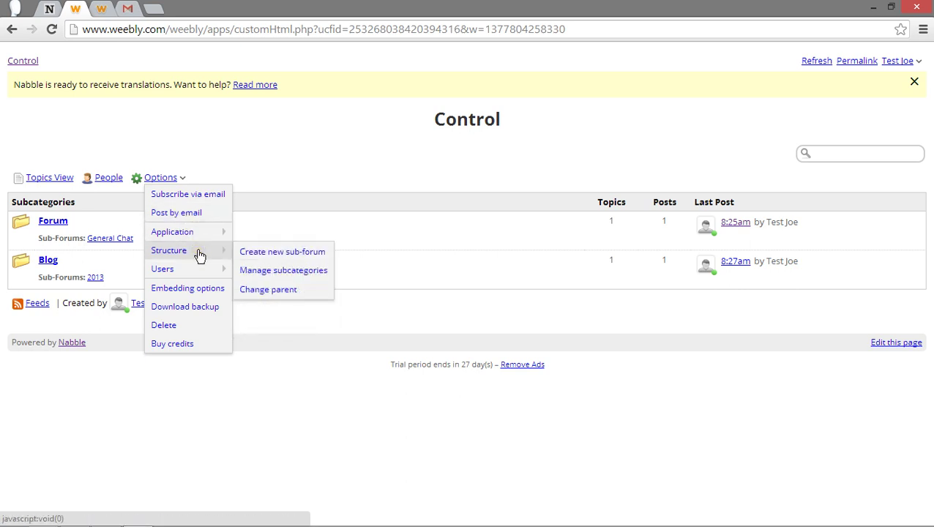
pyautogui.moveTo(196, 234)
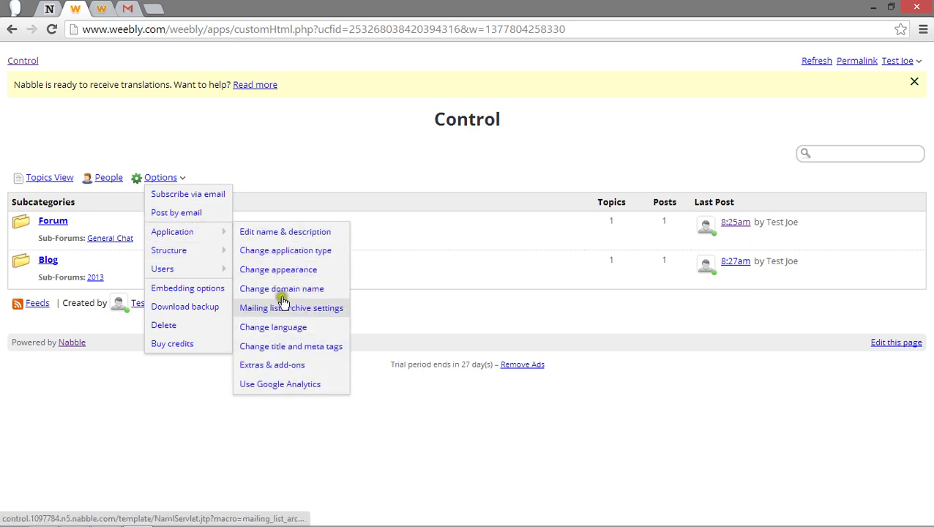
pyautogui.click(290, 364)
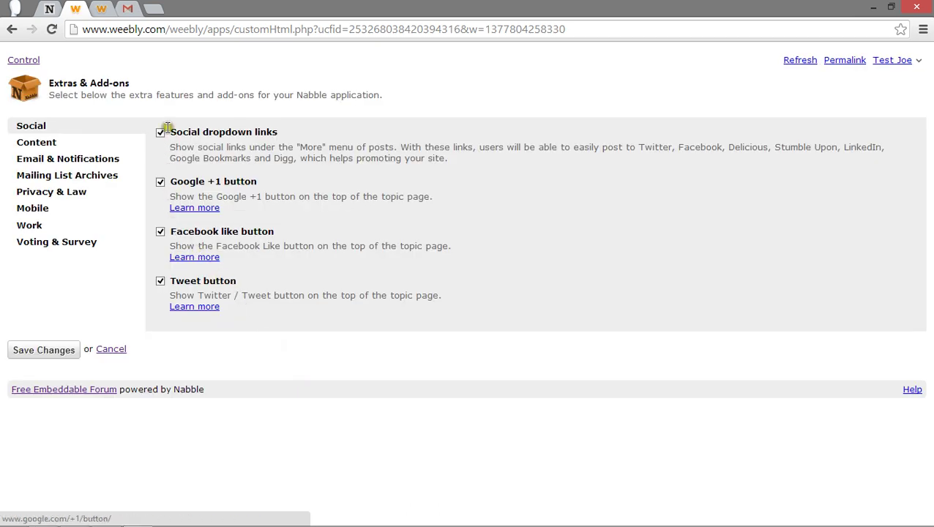
pyautogui.click(160, 131)
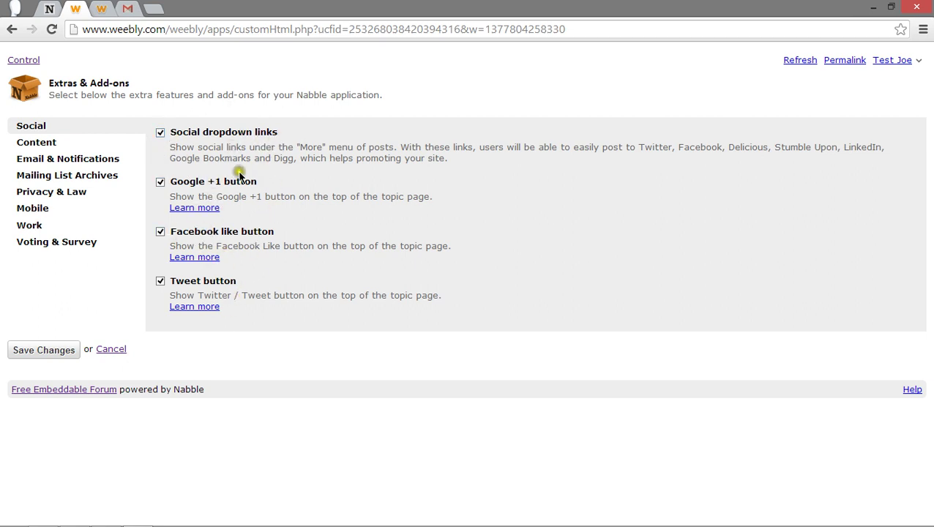
# - Review the add-on groups from Content through Voting & Survey, including Privacy & Law, and save the Extras & Add-ons settings
pyautogui.click(94, 143)
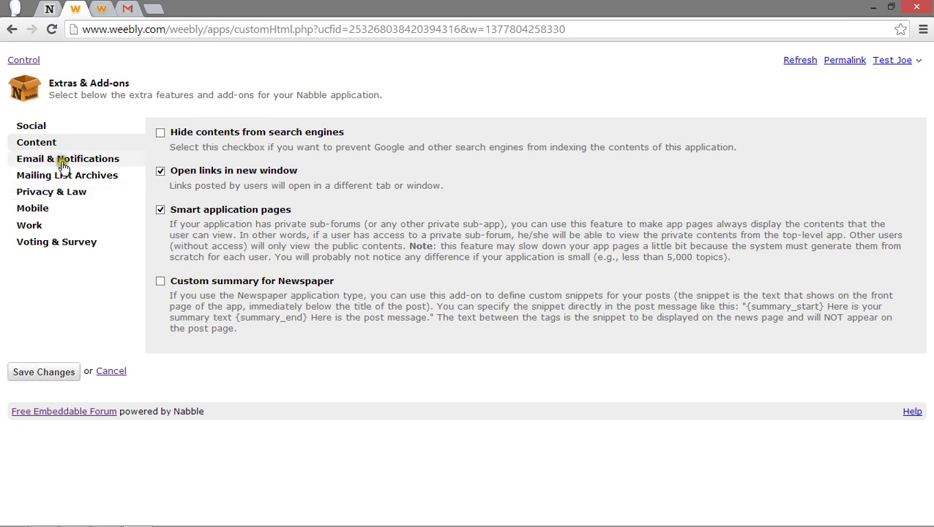
pyautogui.click(63, 161)
pyautogui.click(79, 175)
pyautogui.click(48, 192)
pyautogui.click(42, 209)
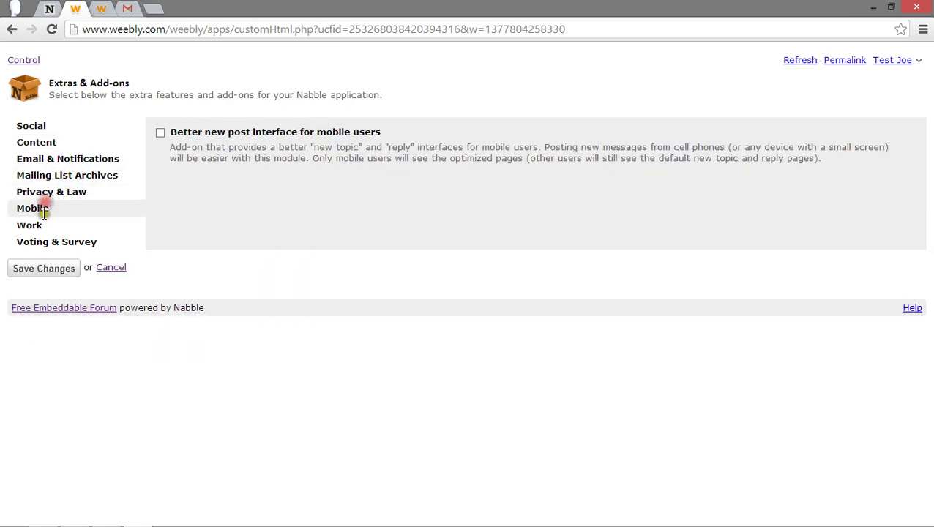
pyautogui.click(37, 224)
pyautogui.click(44, 241)
pyautogui.click(38, 208)
pyautogui.click(40, 176)
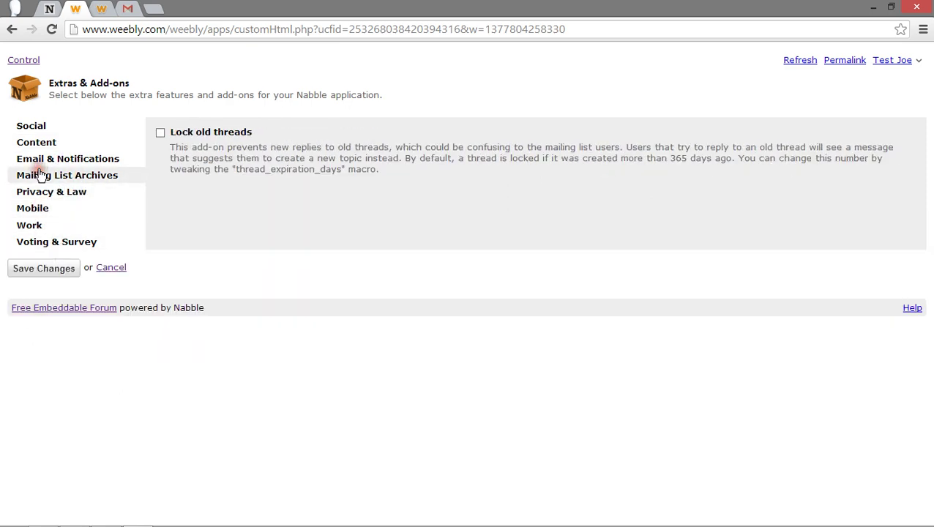
pyautogui.click(44, 159)
pyautogui.click(45, 144)
pyautogui.click(33, 126)
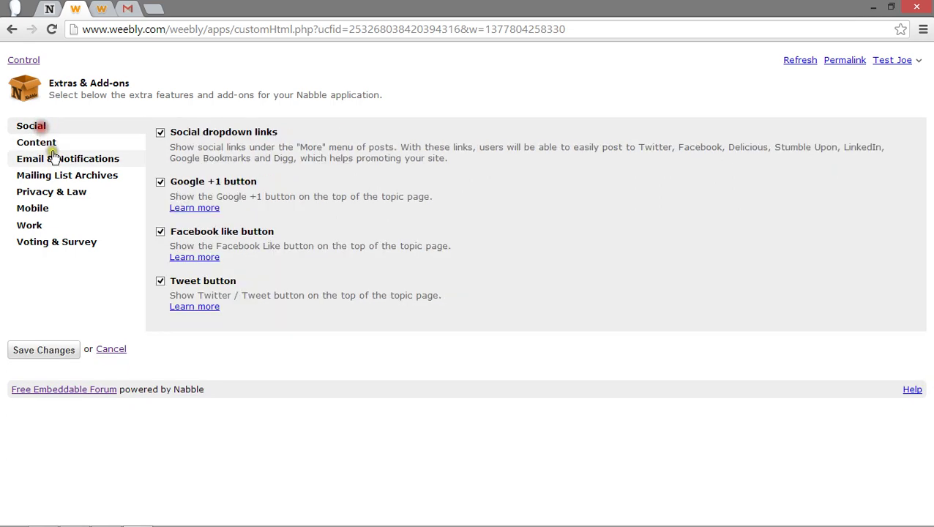
pyautogui.click(55, 159)
pyautogui.click(60, 191)
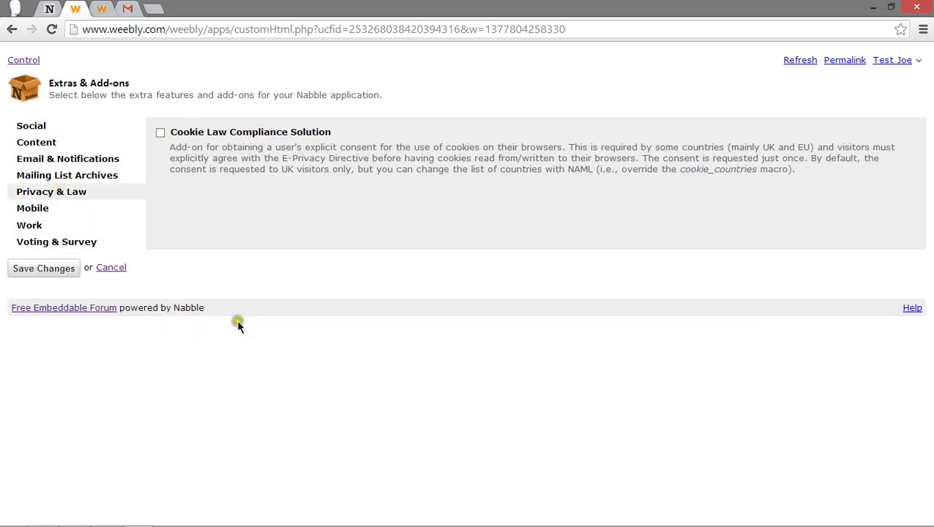
pyautogui.click(64, 268)
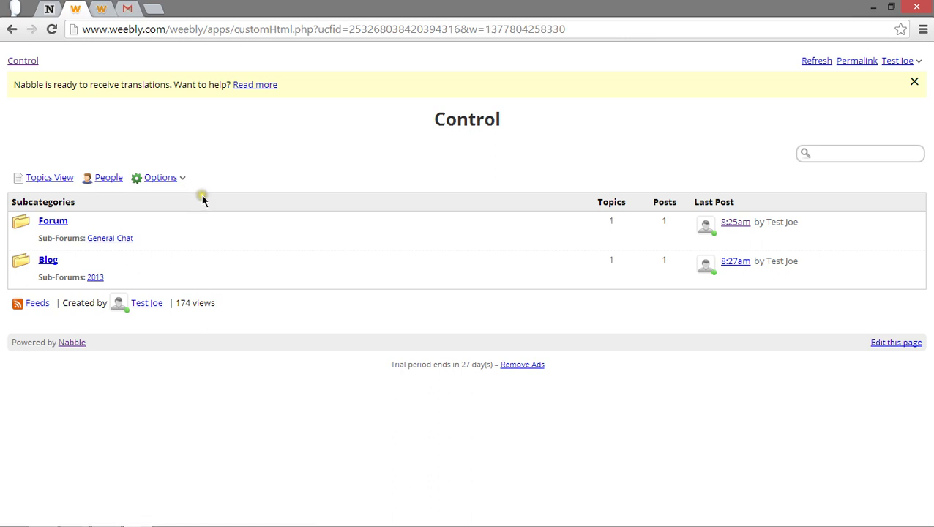
# - Review the application settings offered for the Control category, from Edit name & description through Use Google Analytics
pyautogui.click(168, 177)
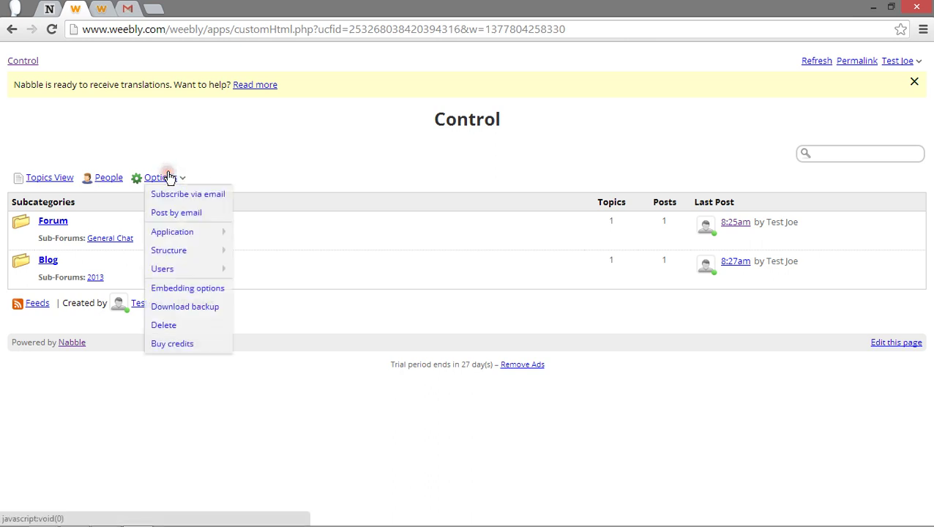
pyautogui.click(203, 233)
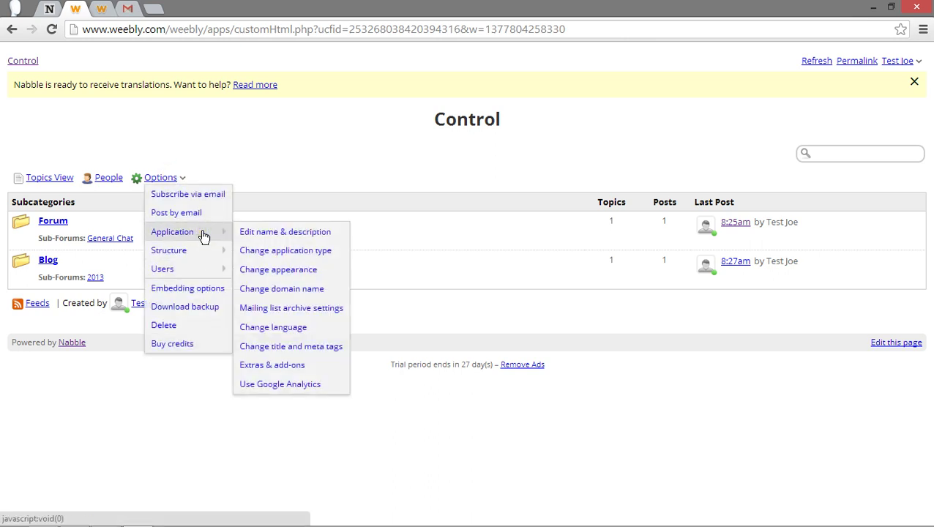
pyautogui.click(289, 384)
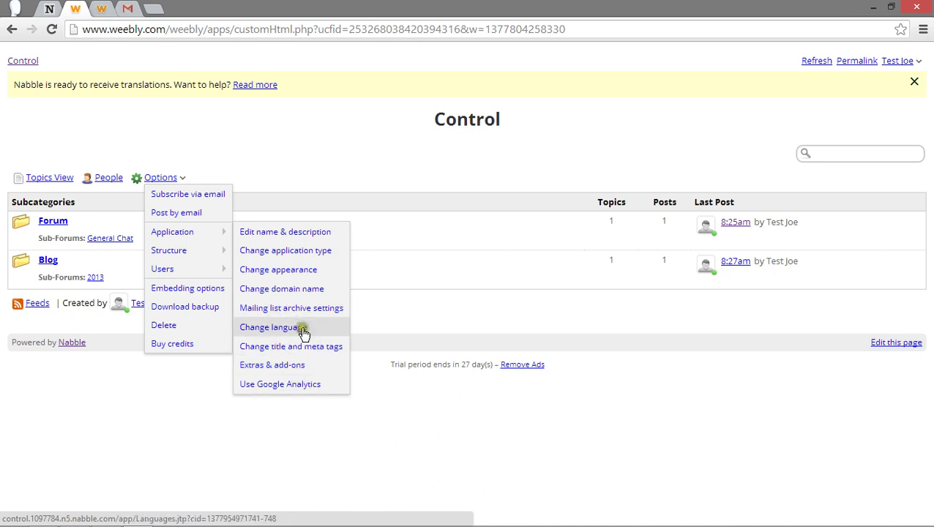
pyautogui.click(324, 356)
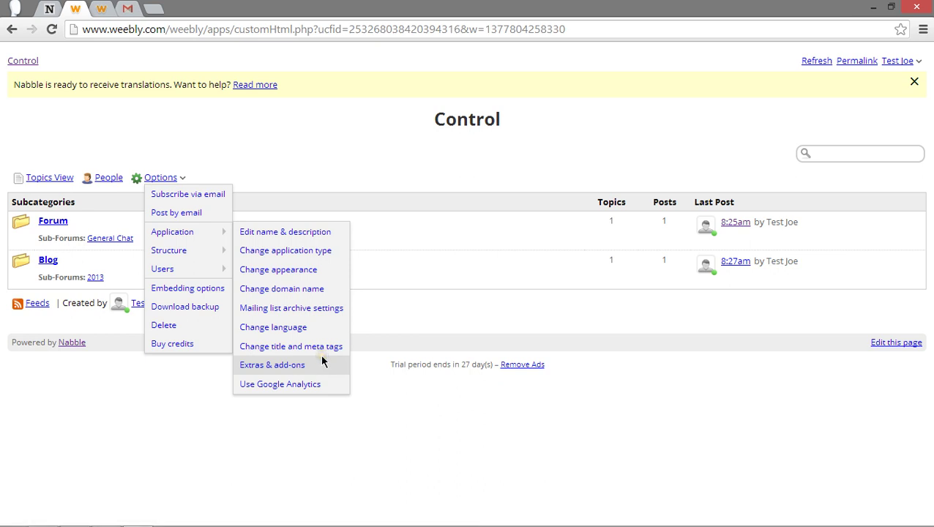
pyautogui.click(316, 355)
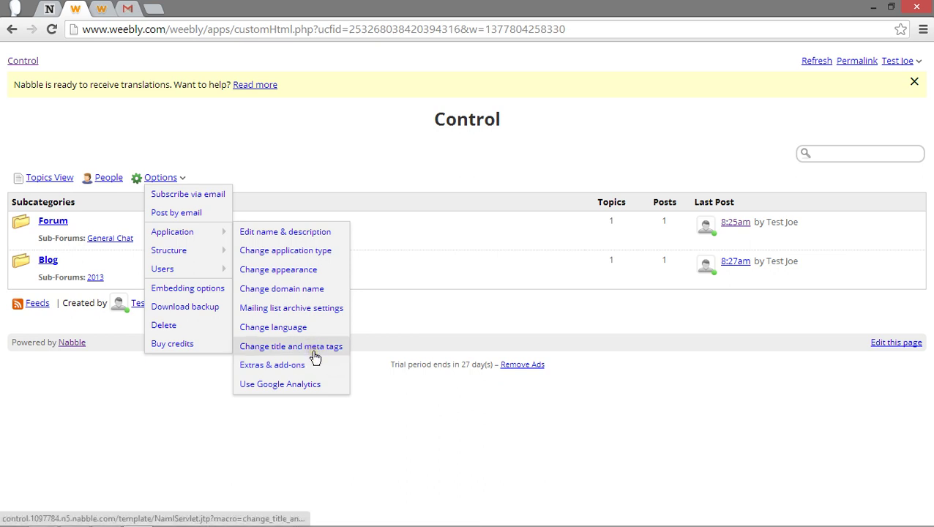
pyautogui.click(297, 261)
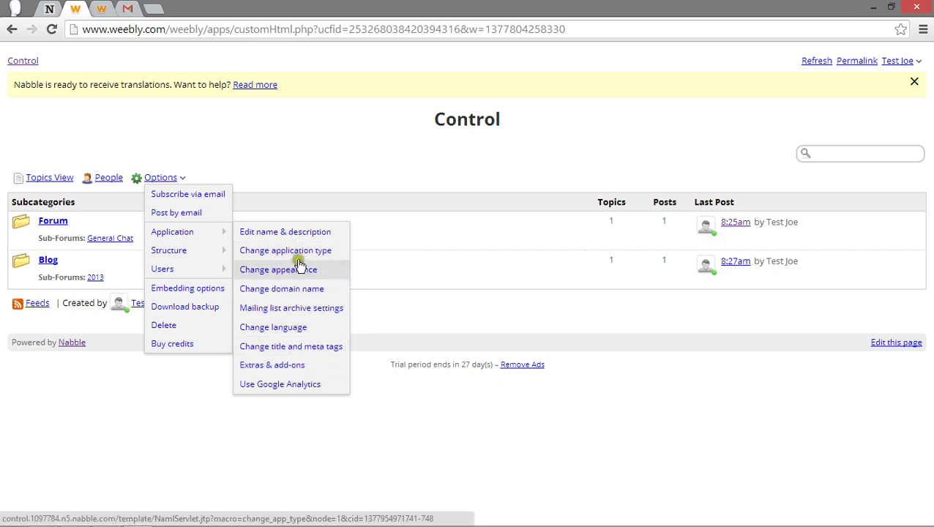
pyautogui.click(308, 233)
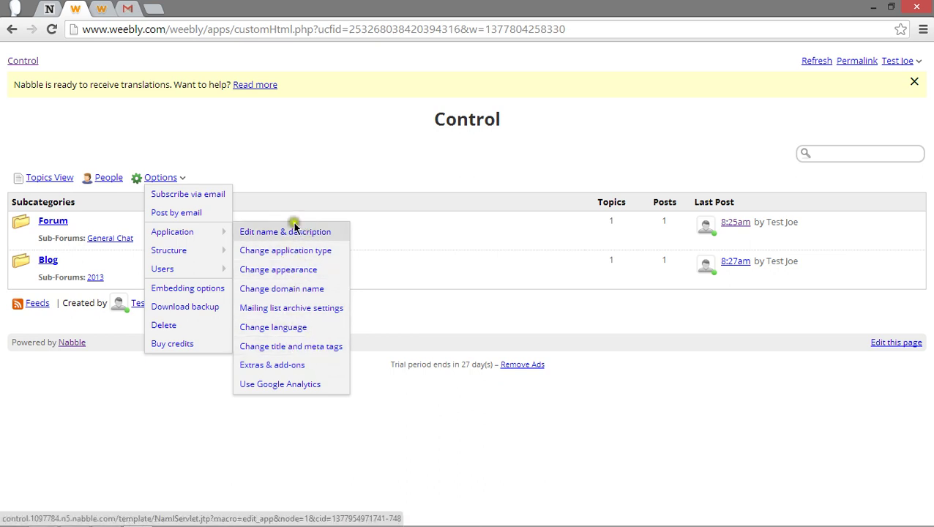
pyautogui.click(323, 352)
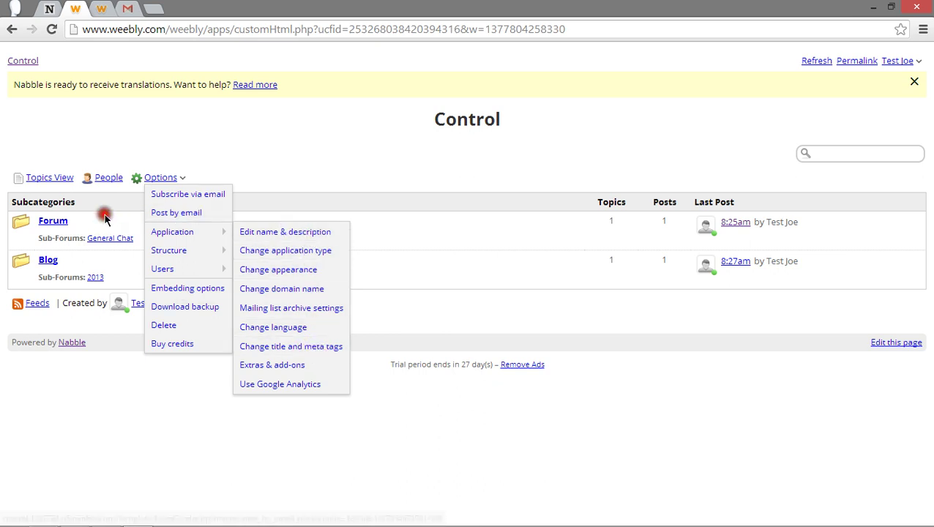
# - Open the Forum section to check which options it offers and return to the Control category
pyautogui.click(80, 218)
pyautogui.click(54, 219)
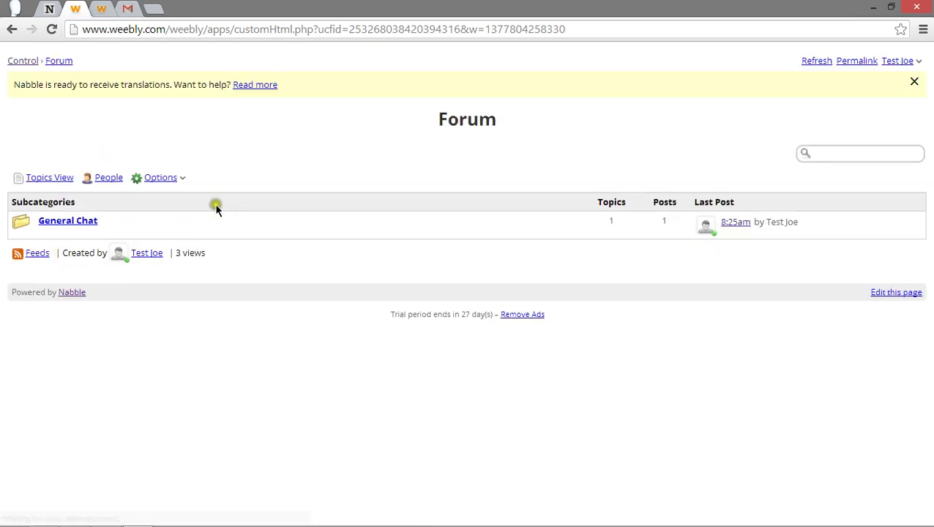
pyautogui.click(171, 177)
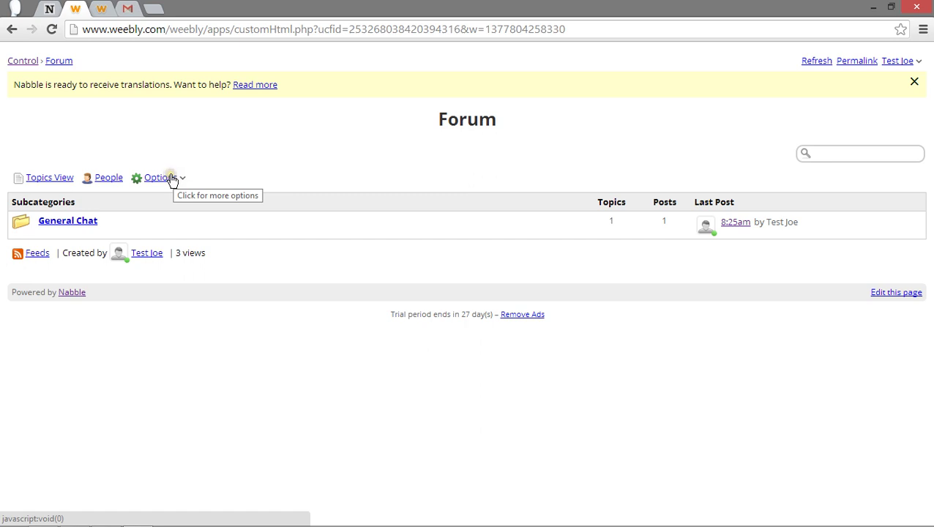
pyautogui.click(172, 179)
pyautogui.click(187, 312)
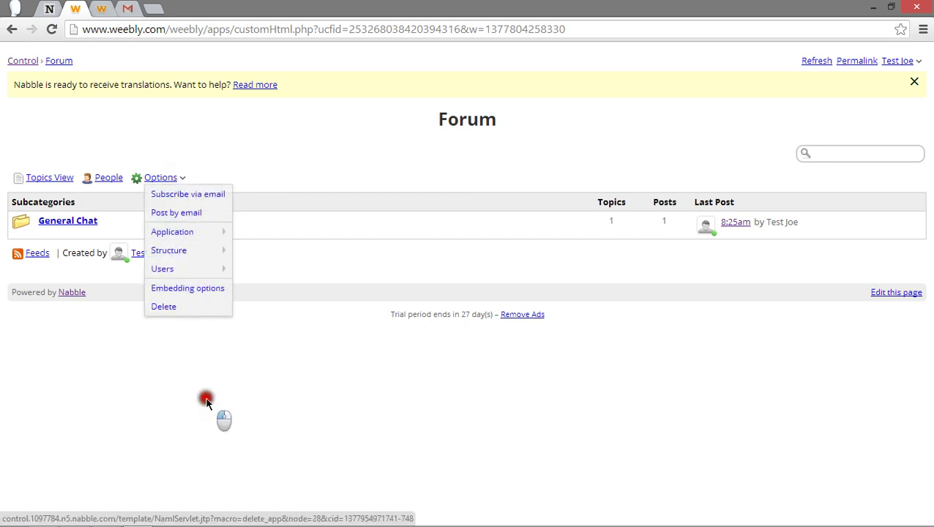
pyautogui.click(183, 379)
pyautogui.click(32, 62)
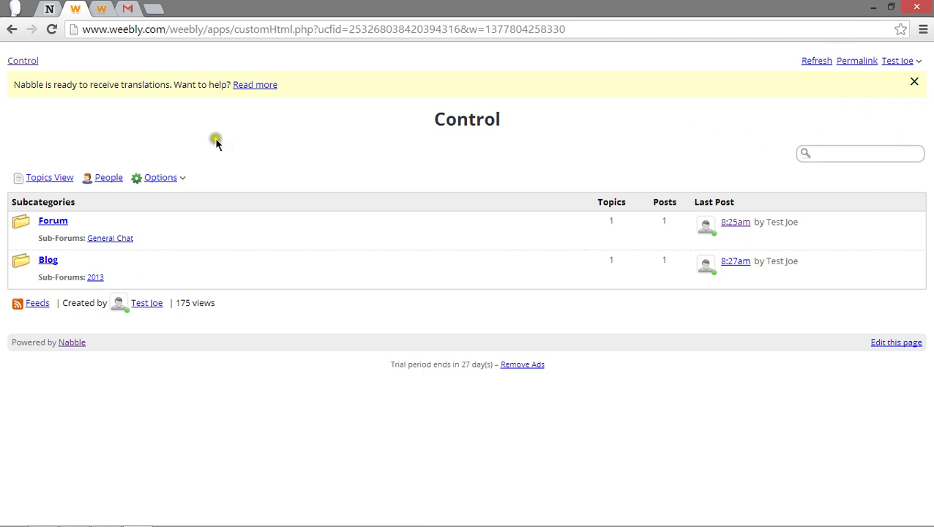
pyautogui.click(814, 155)
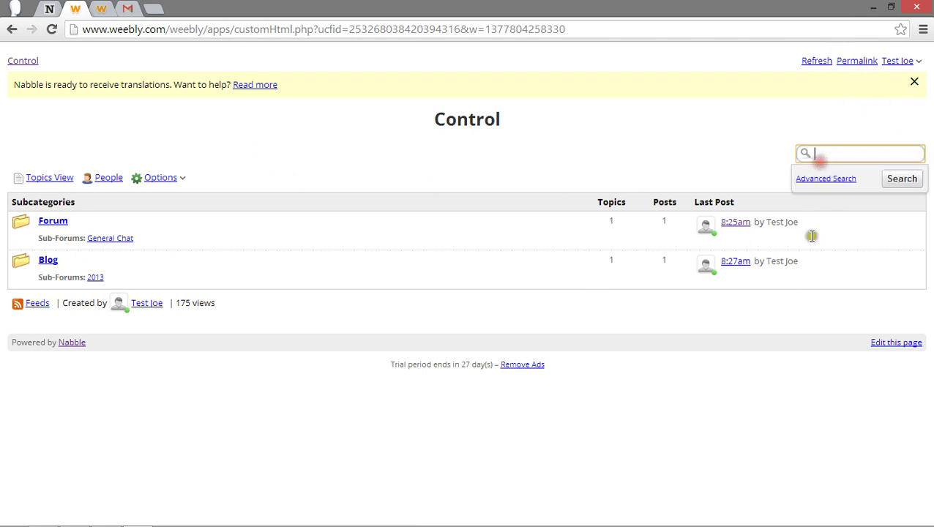
pyautogui.click(642, 155)
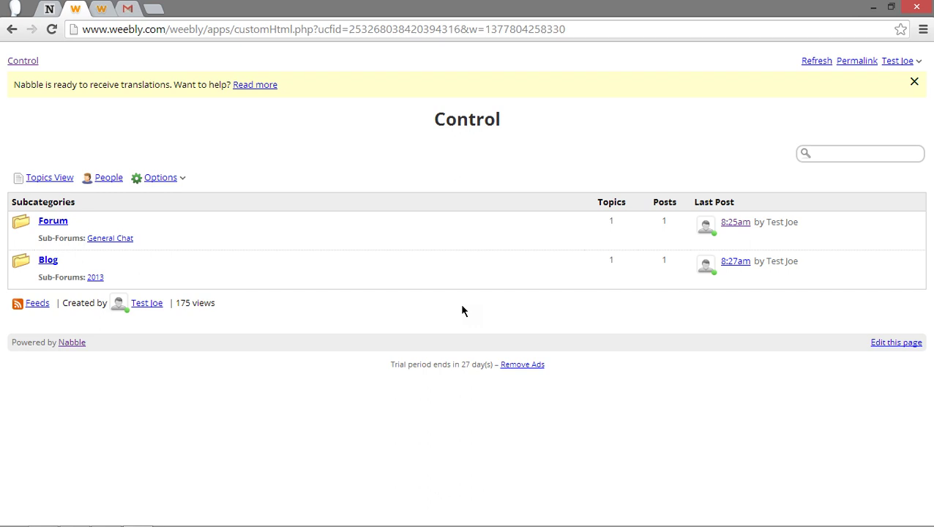
# - Open the Change Permissions settings for users of the Control category
pyautogui.click(158, 177)
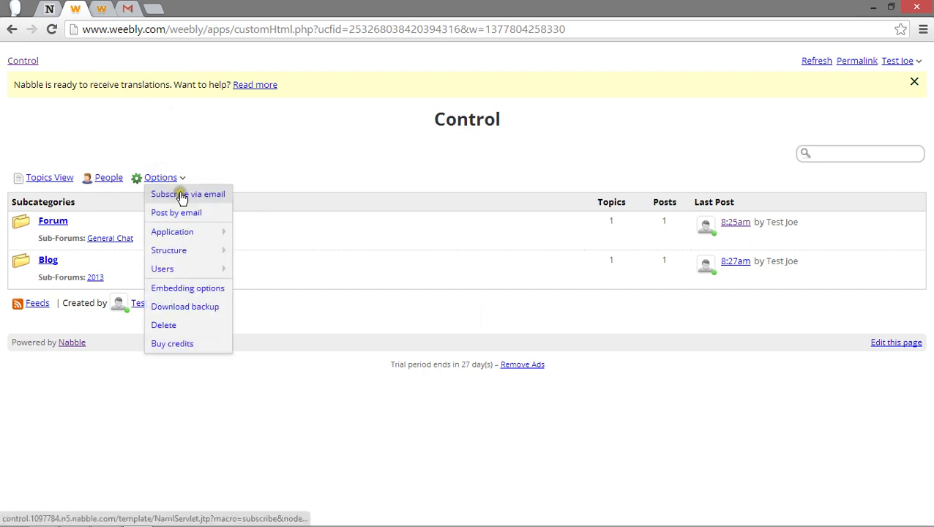
pyautogui.moveTo(192, 234)
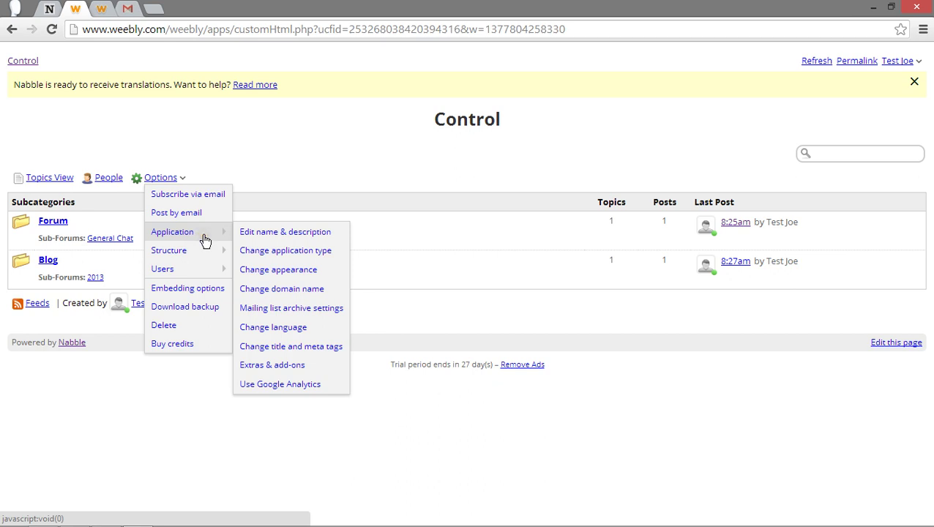
pyautogui.moveTo(209, 269)
pyautogui.click(242, 272)
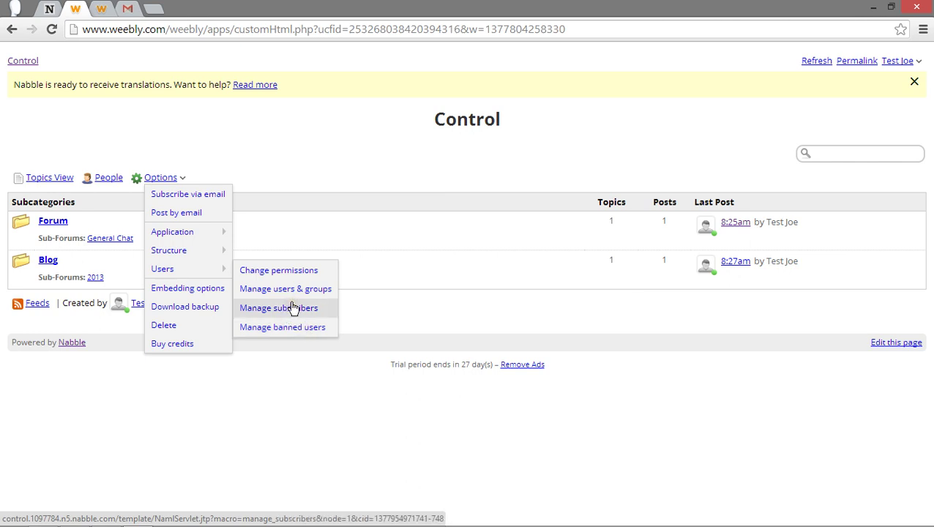
pyautogui.click(276, 270)
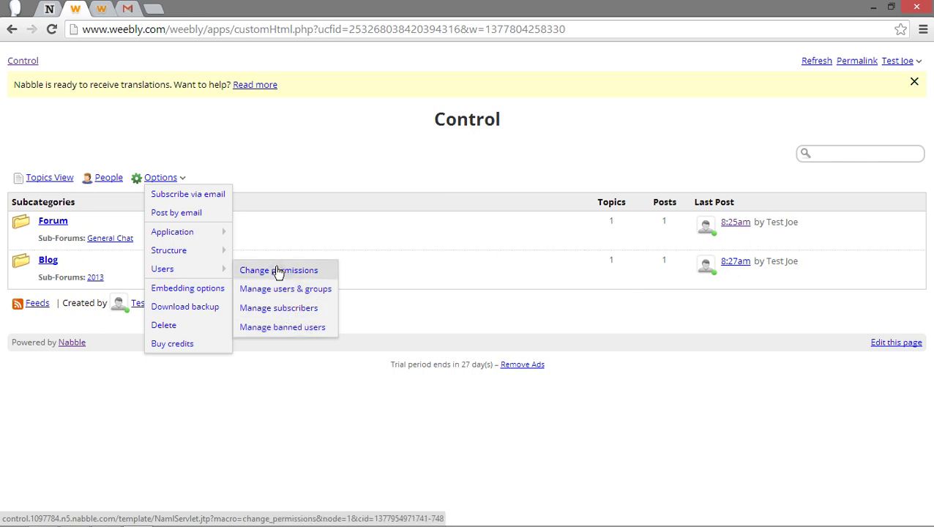
pyautogui.click(278, 271)
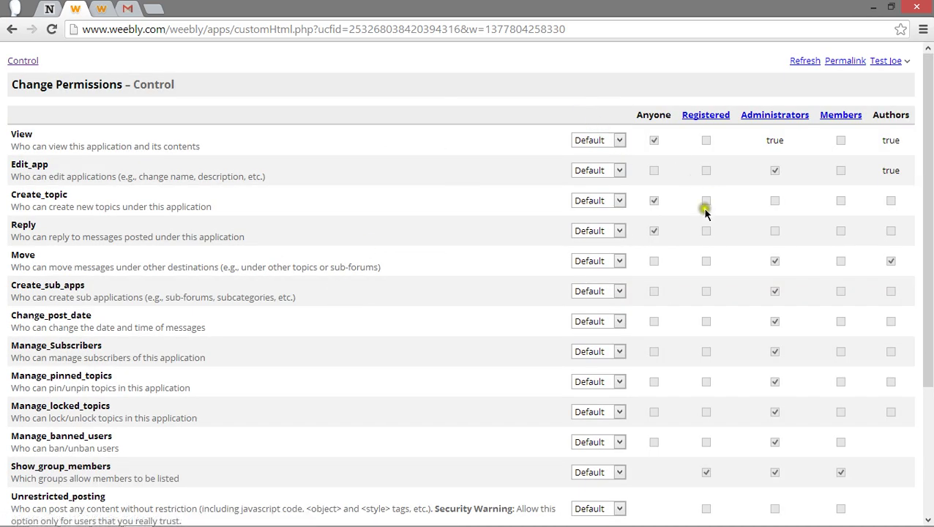
# - Examine which user groups hold each permission, from View through Create_poll, in the Control permissions table
pyautogui.scroll(-5, 704, 211)
pyautogui.scroll(5, 681, 204)
pyautogui.scroll(-3, 840, 247)
pyautogui.scroll(3, 834, 252)
pyautogui.scroll(-2, 776, 372)
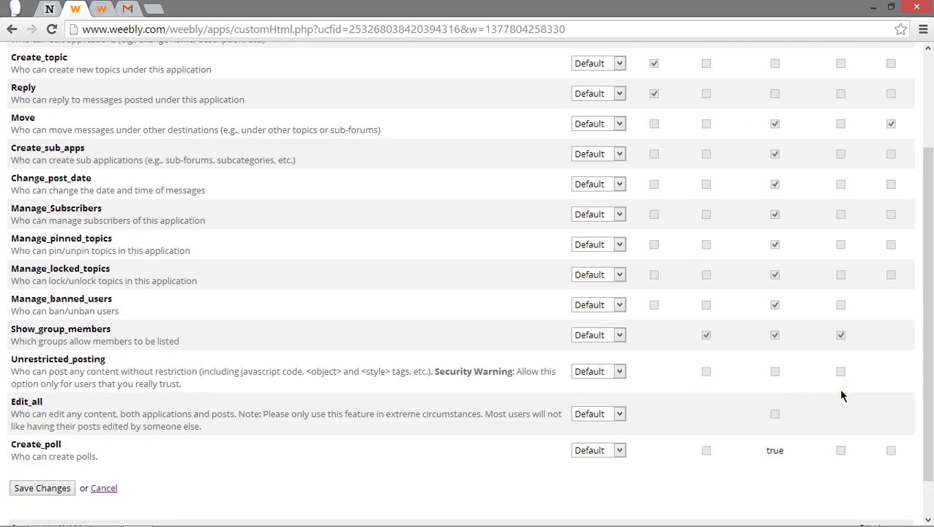
pyautogui.scroll(2, 806, 398)
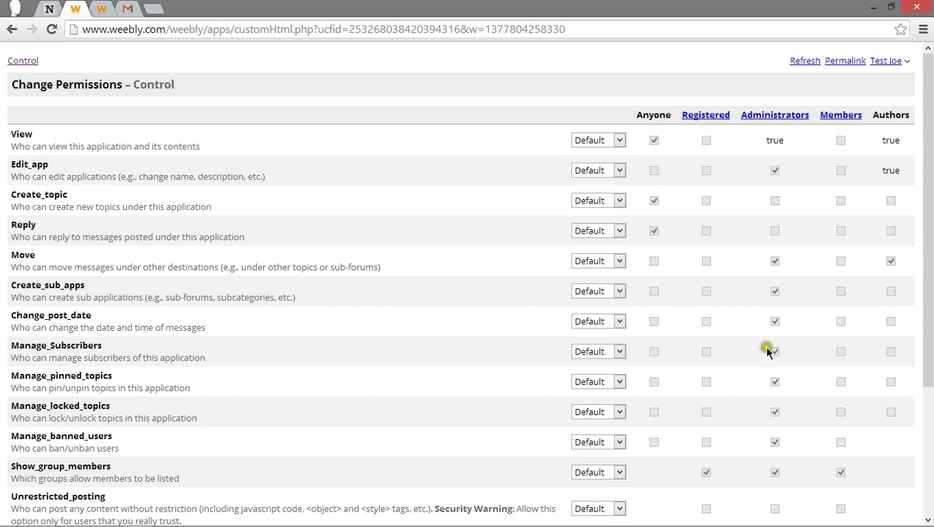
pyautogui.scroll(-3, 834, 369)
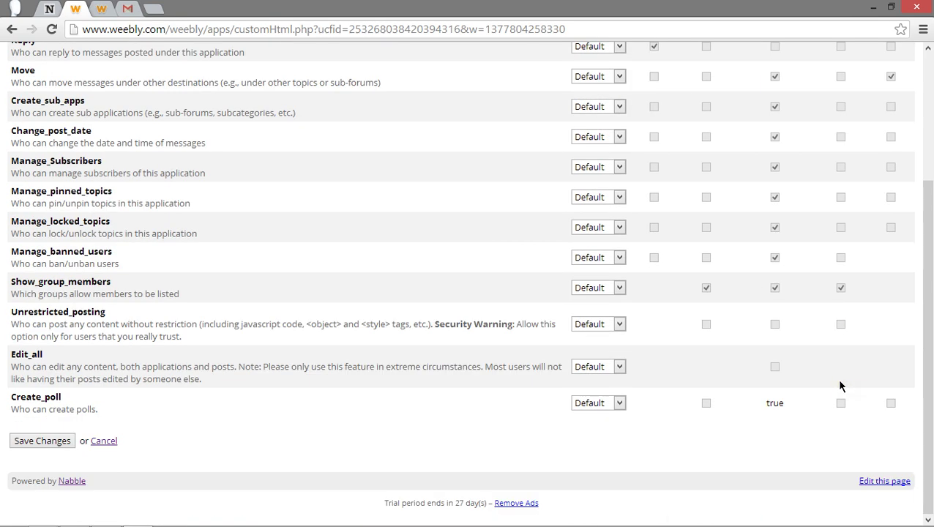
pyautogui.scroll(3, 836, 378)
# - Try the Modified setting on the View permission, restore it to Default and save the permissions
pyautogui.click(615, 140)
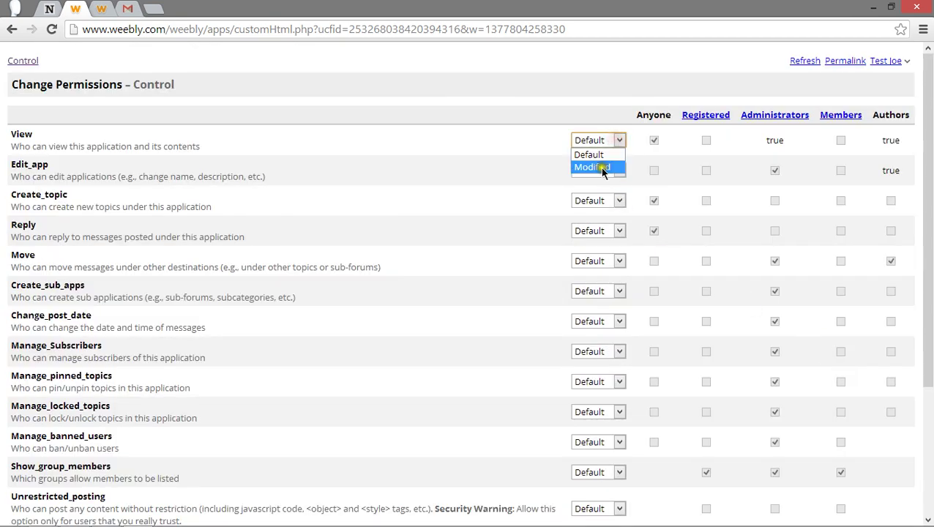
pyautogui.click(592, 167)
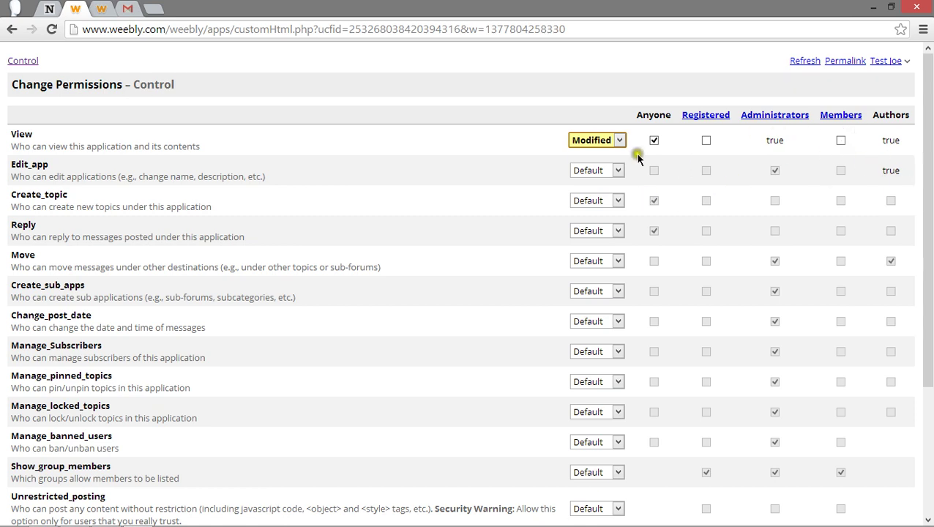
pyautogui.click(617, 138)
pyautogui.click(618, 139)
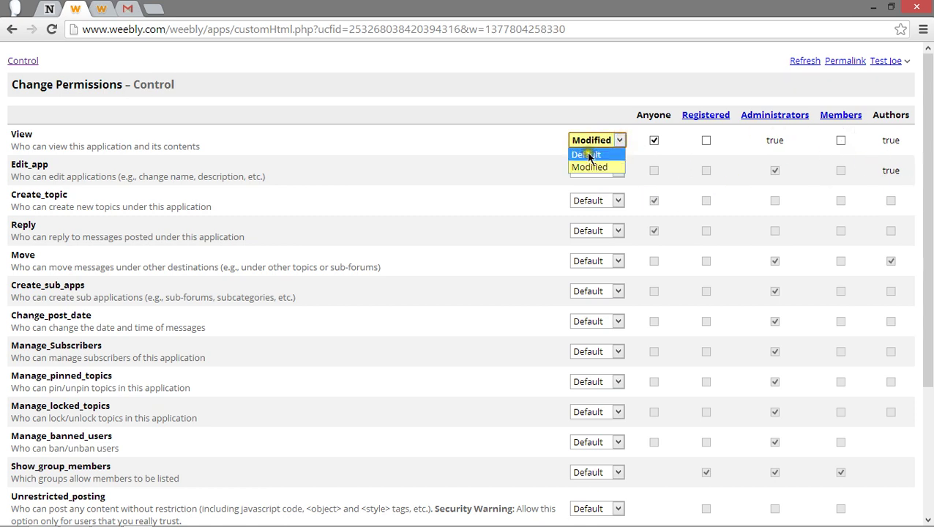
pyautogui.scroll(-3, 177, 354)
pyautogui.click(24, 440)
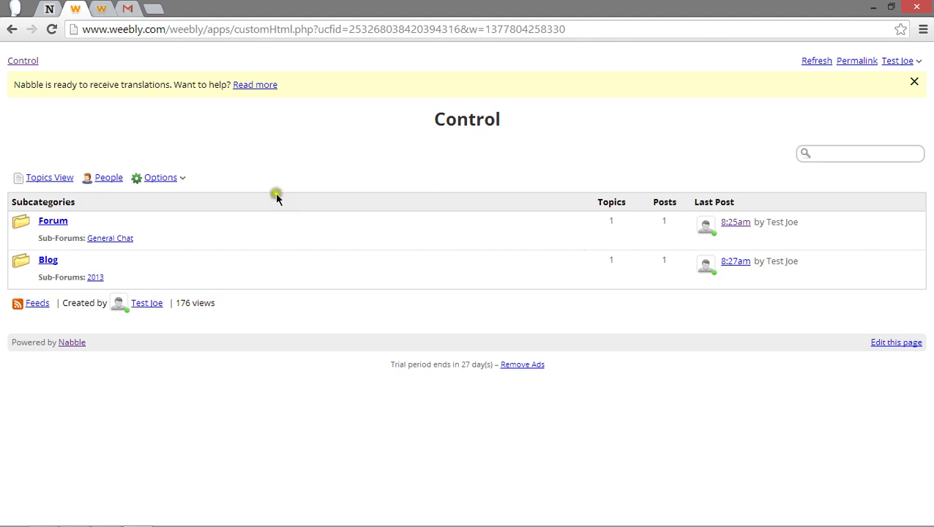
pyautogui.click(160, 176)
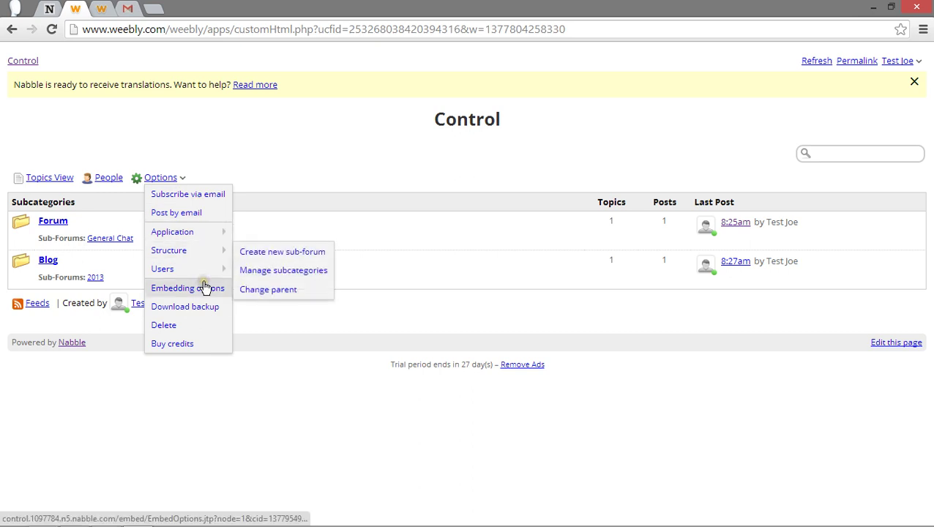
pyautogui.moveTo(188, 267)
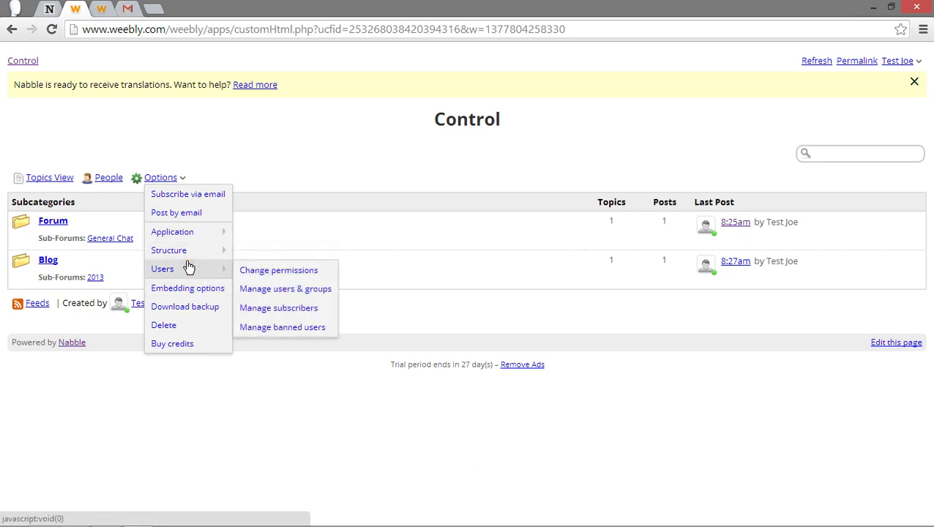
pyautogui.click(344, 435)
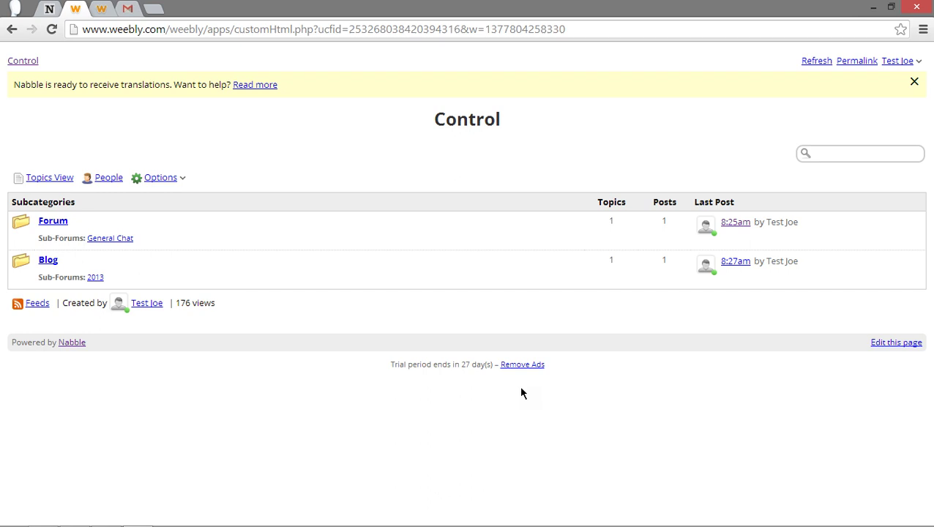
pyautogui.moveTo(109, 512)
pyautogui.moveTo(190, 497)
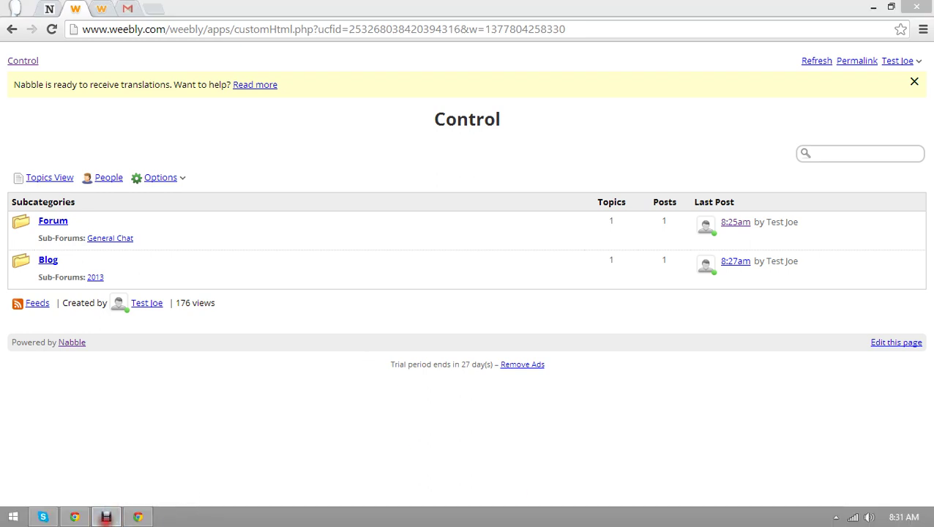